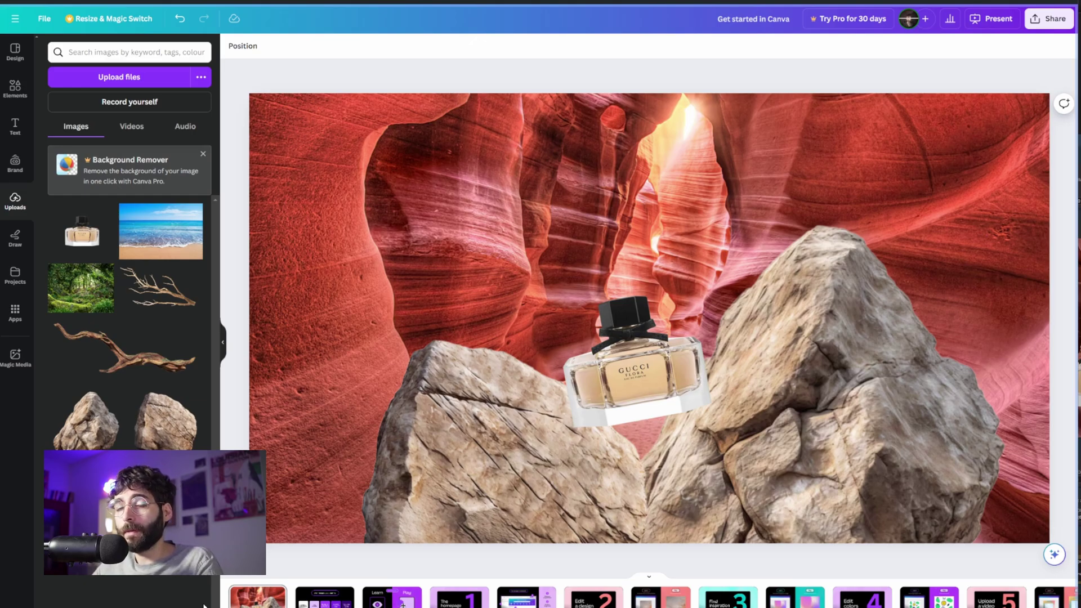
pyautogui.click(15, 52)
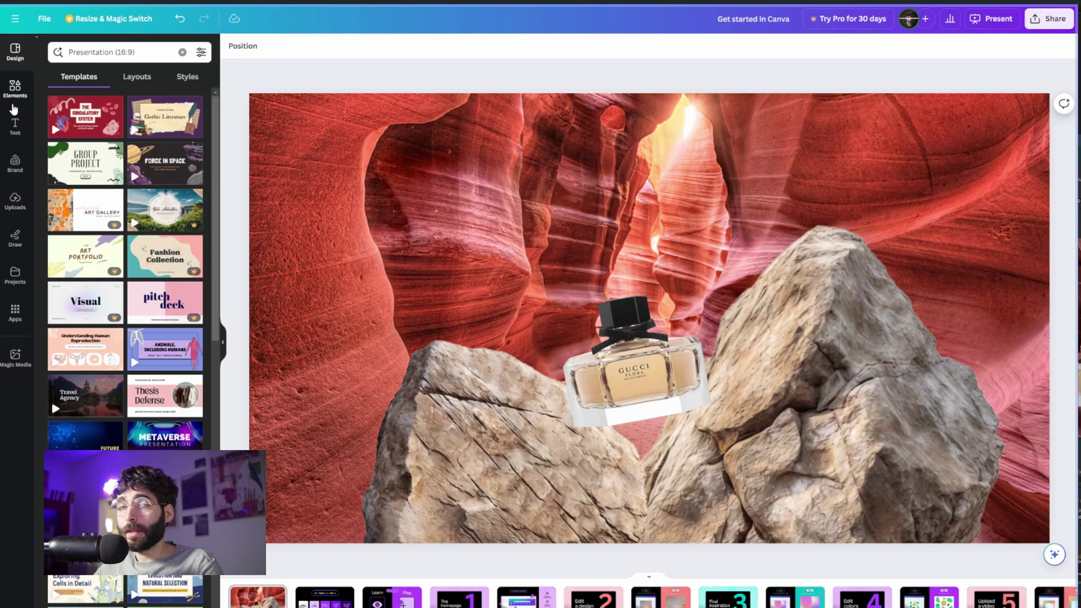
pyautogui.click(15, 125)
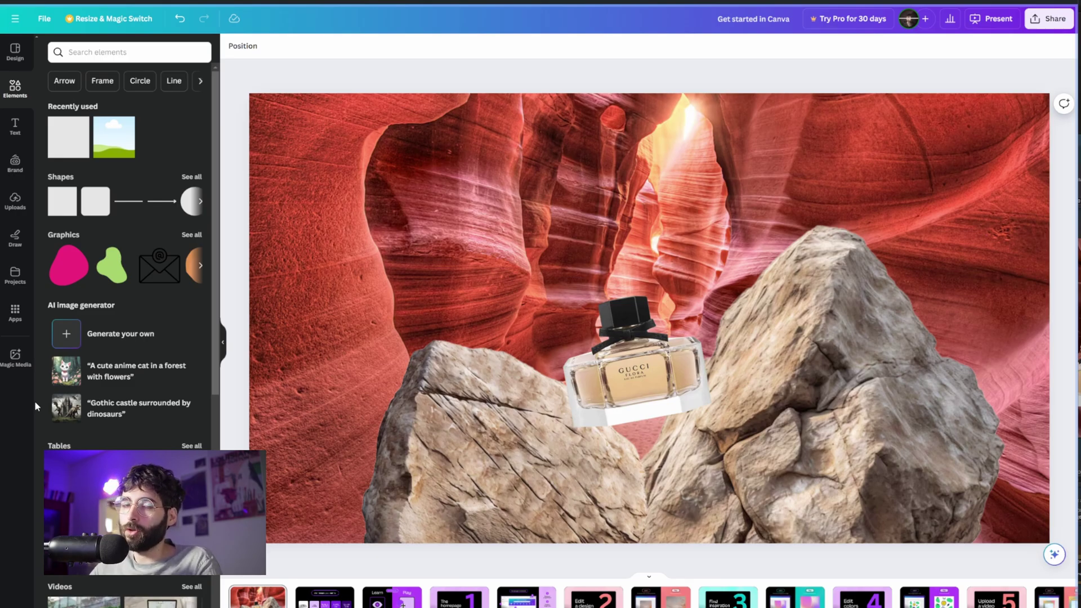
pyautogui.click(16, 358)
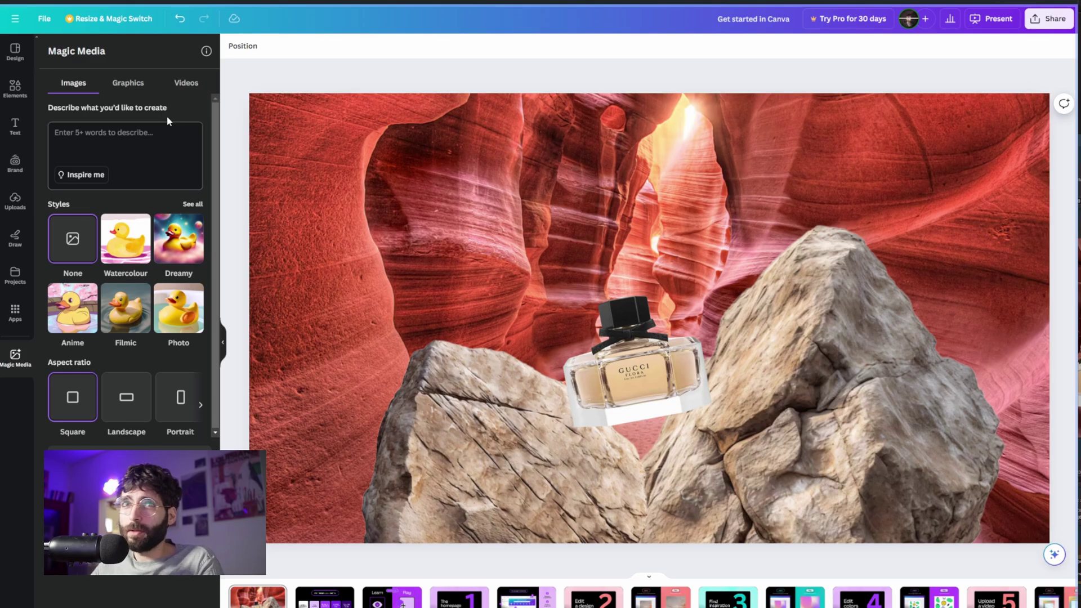
pyautogui.click(143, 85)
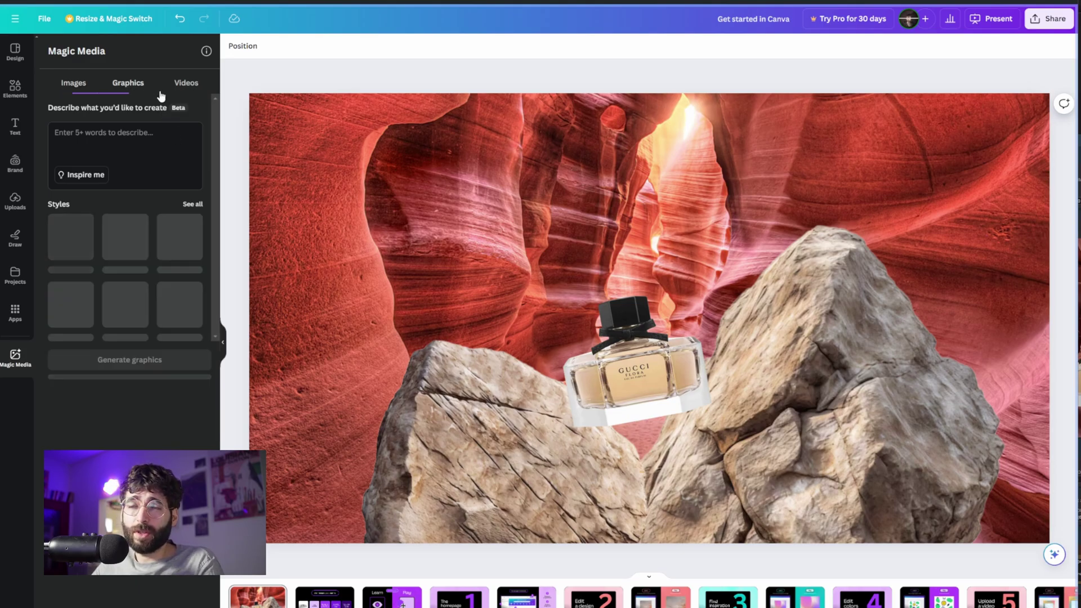
pyautogui.click(191, 85)
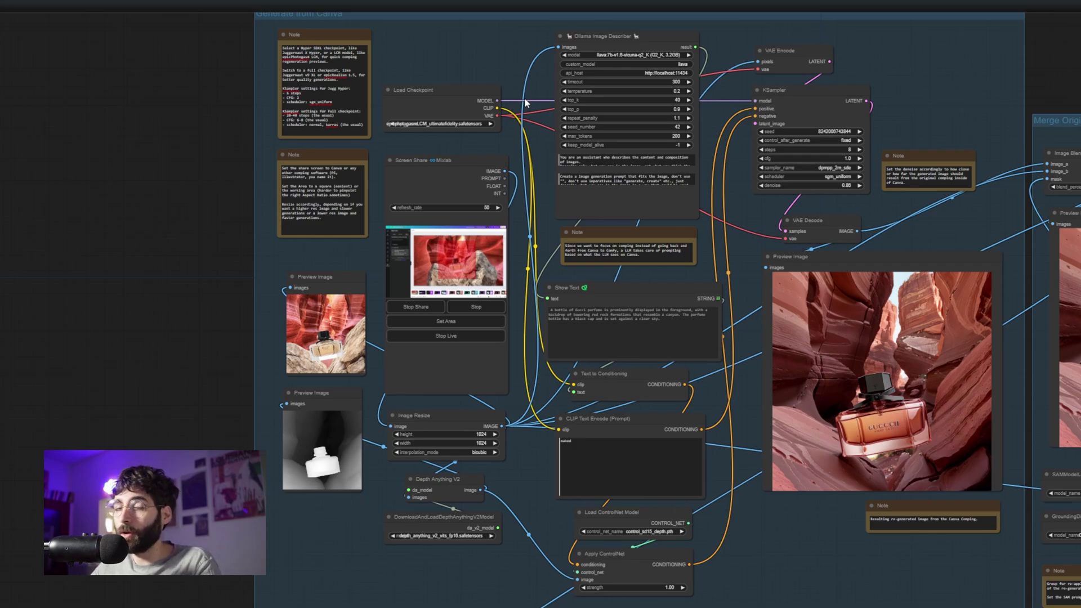
# - Switch to ComfyUI and examine the image describer, ControlNet, Screen Share, Load Checkpoint and KSampler nodes of the Canva workflow
pyautogui.click(693, 197)
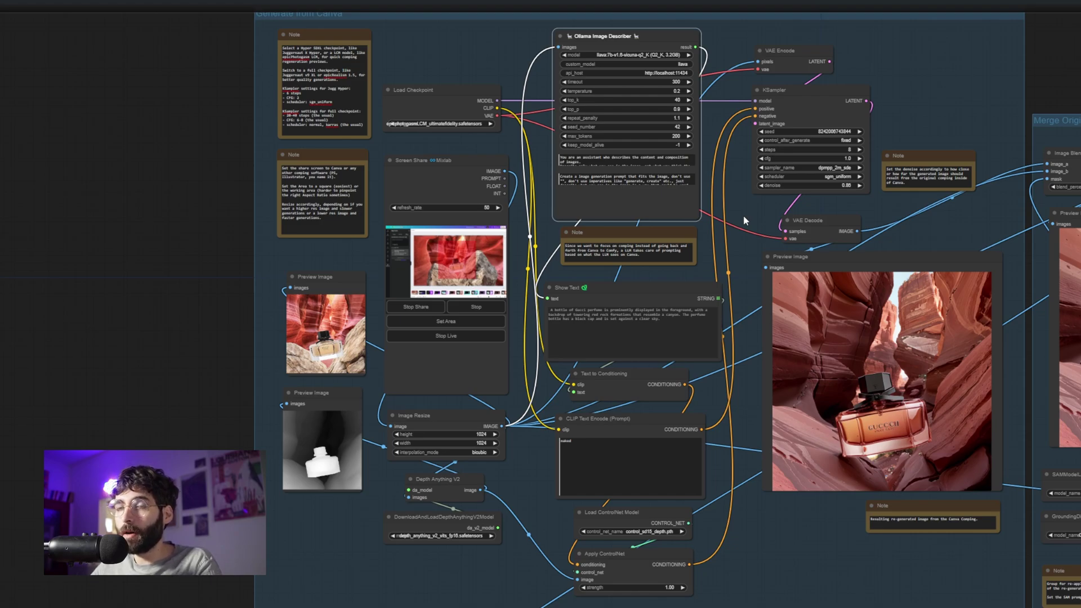
pyautogui.click(611, 512)
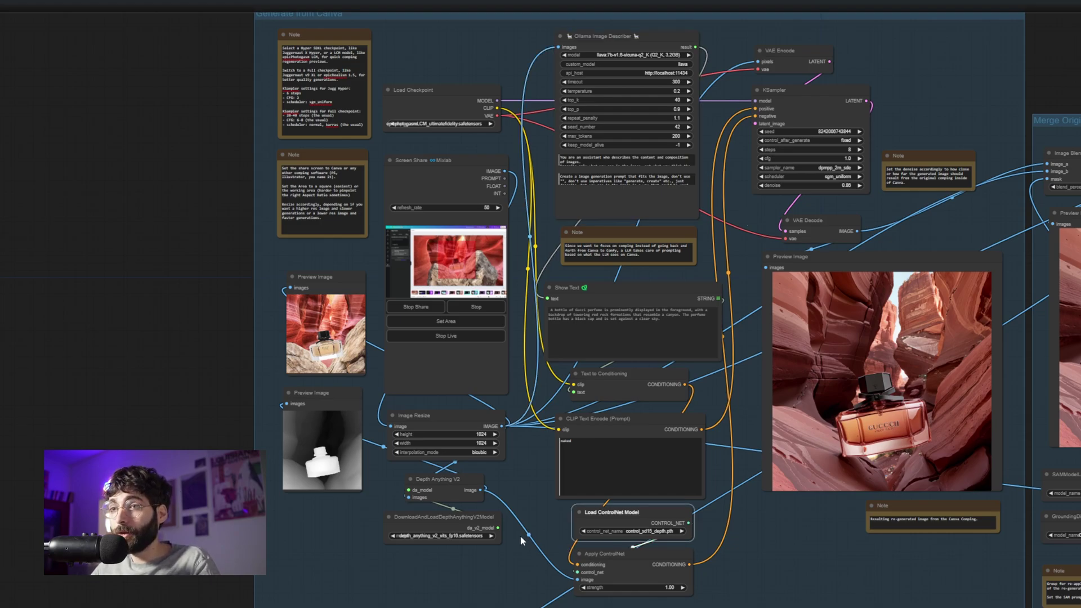
pyautogui.click(455, 175)
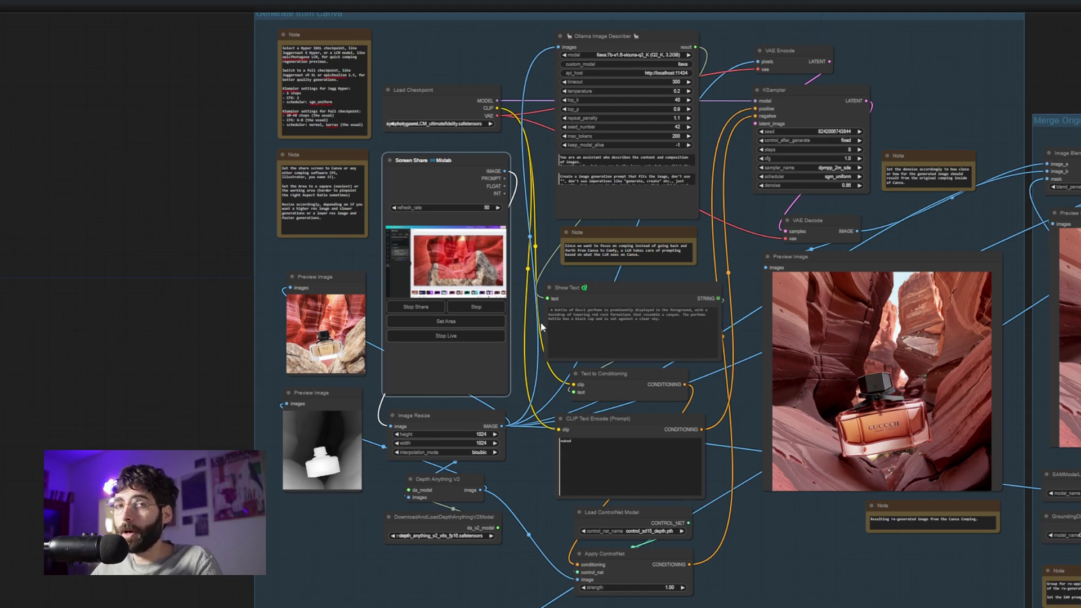
pyautogui.click(530, 374)
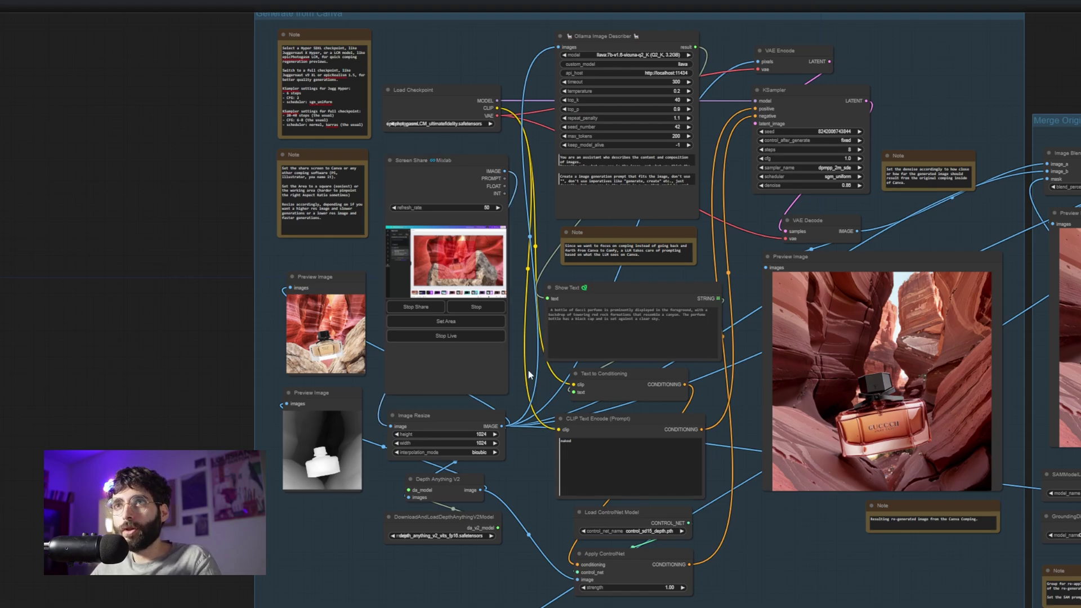
pyautogui.click(453, 123)
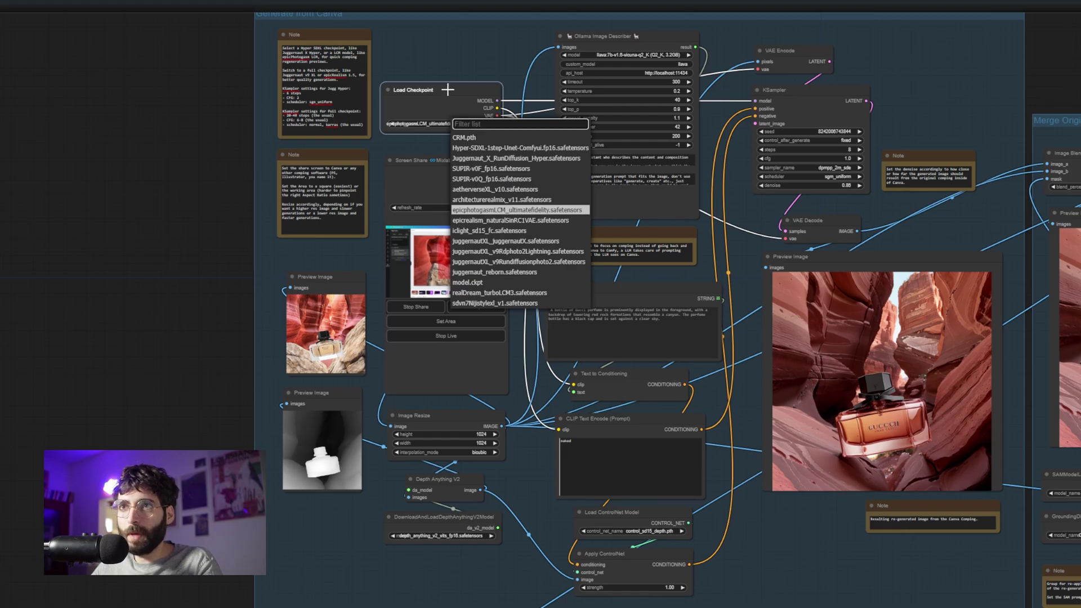
pyautogui.click(817, 161)
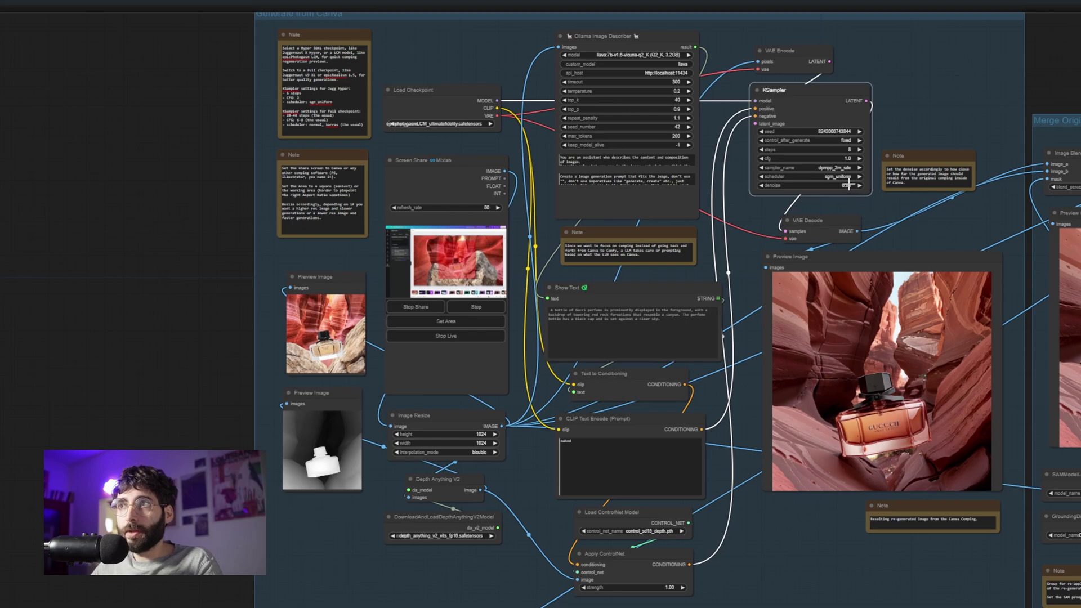
pyautogui.click(854, 208)
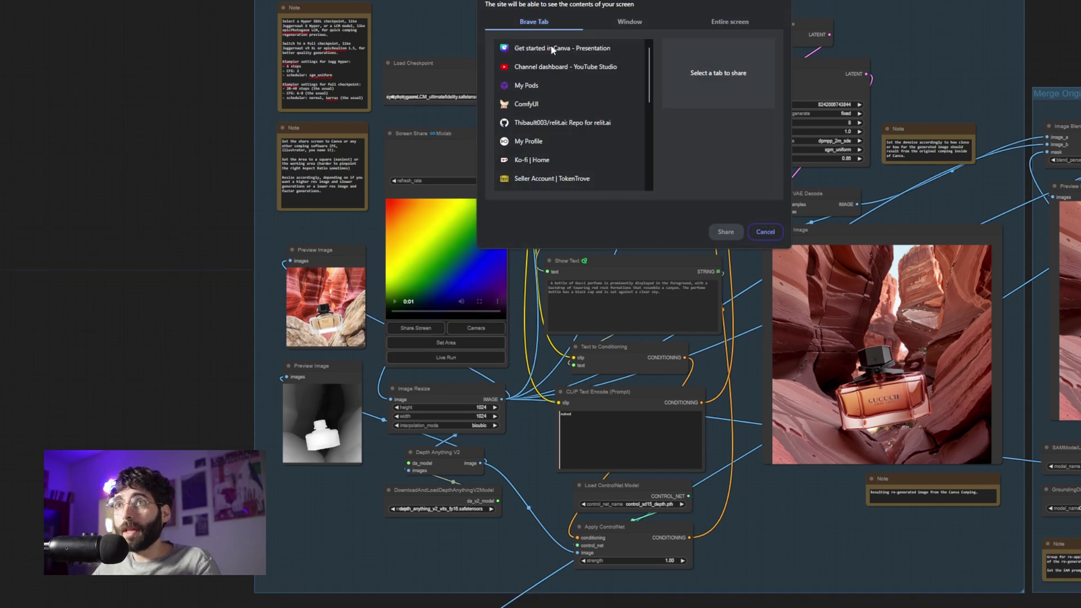
# - Start a live run from the shared Canva presentation tab, with a square capture area set around the perfume bottle
pyautogui.click(726, 232)
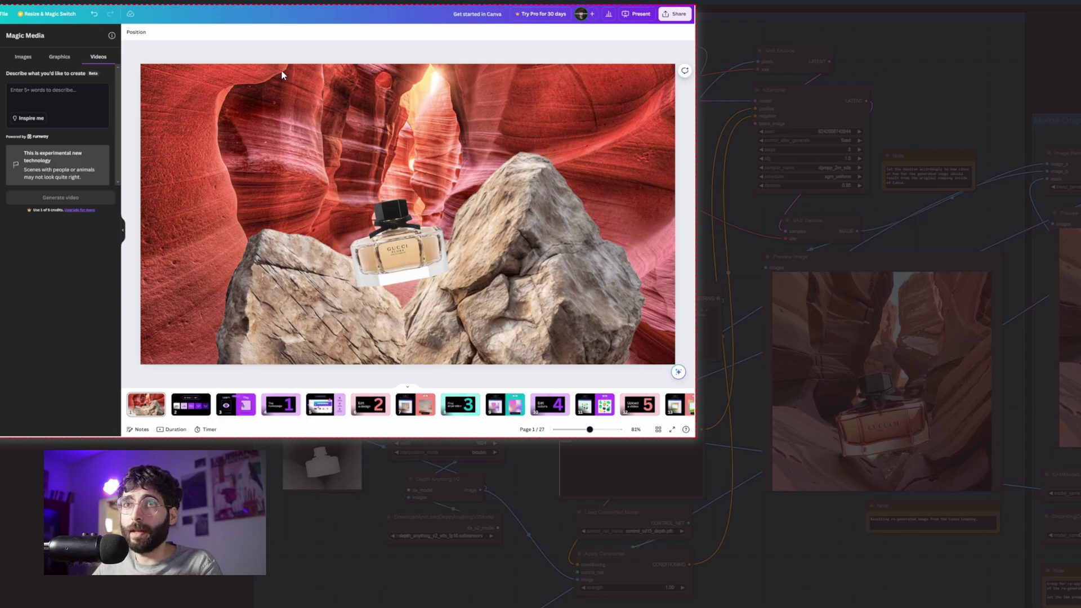
pyautogui.moveTo(287, 91); pyautogui.dragTo(535, 341)
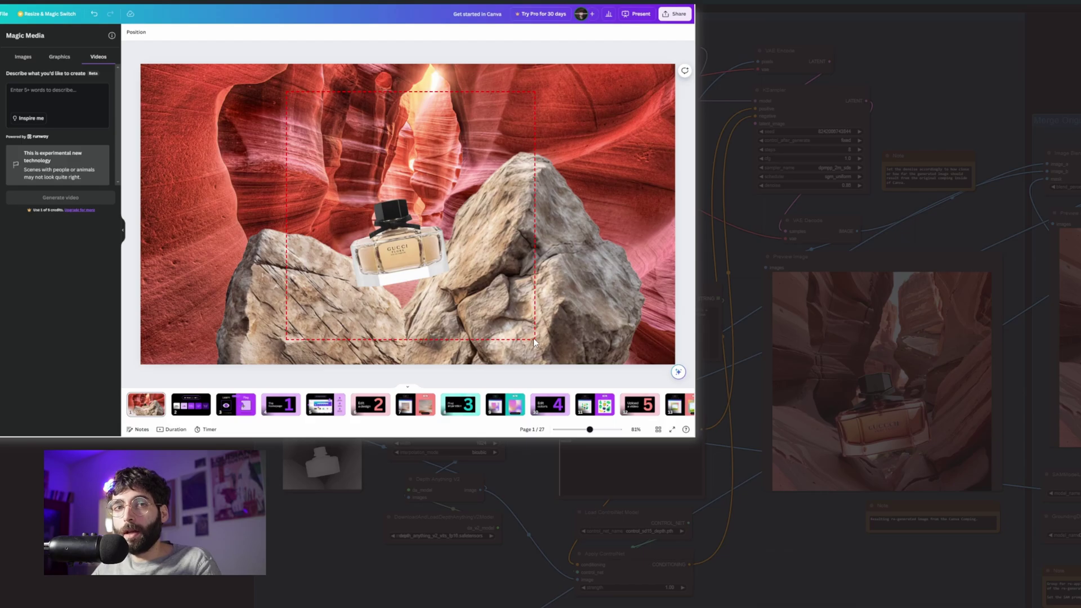
pyautogui.click(528, 387)
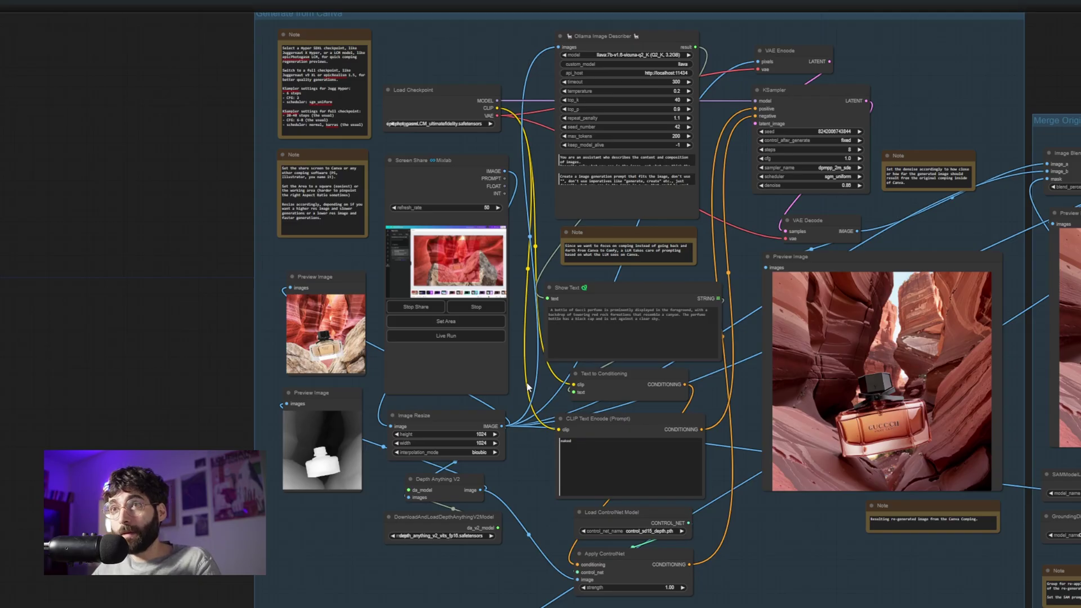
pyautogui.click(462, 337)
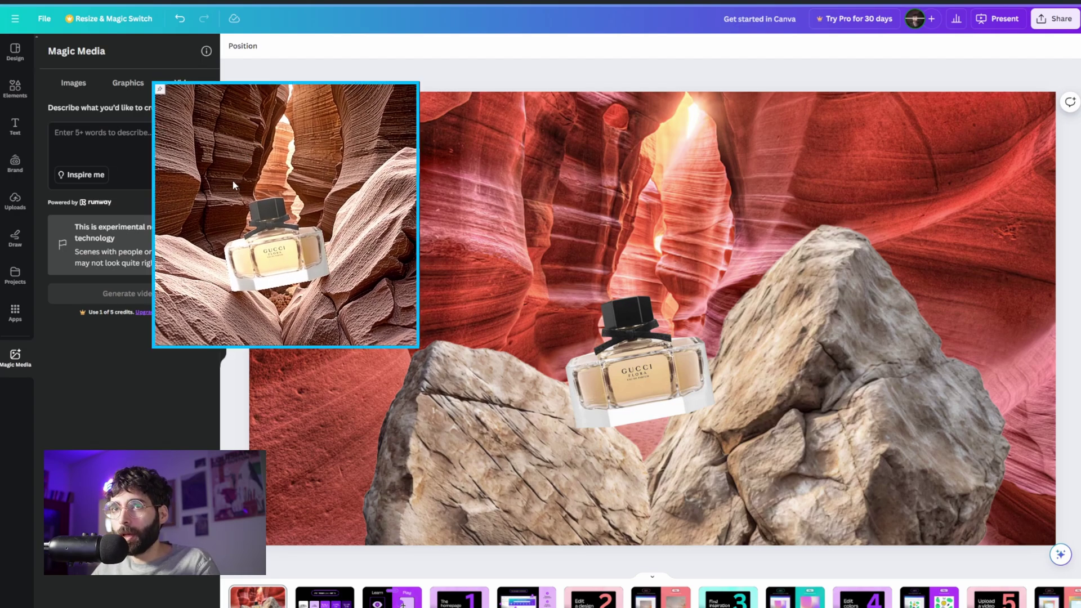
# - Switch to Canva, rotate the tilted perfume bottle upright, and enlarge it slightly between the two rocks
pyautogui.click(648, 383)
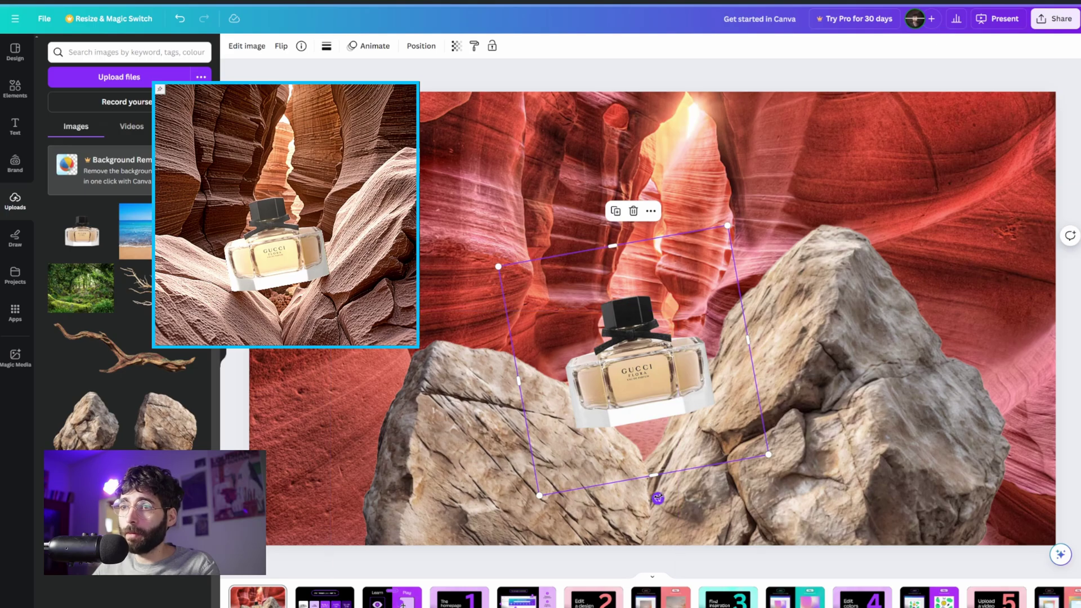
pyautogui.moveTo(658, 499); pyautogui.dragTo(622, 494)
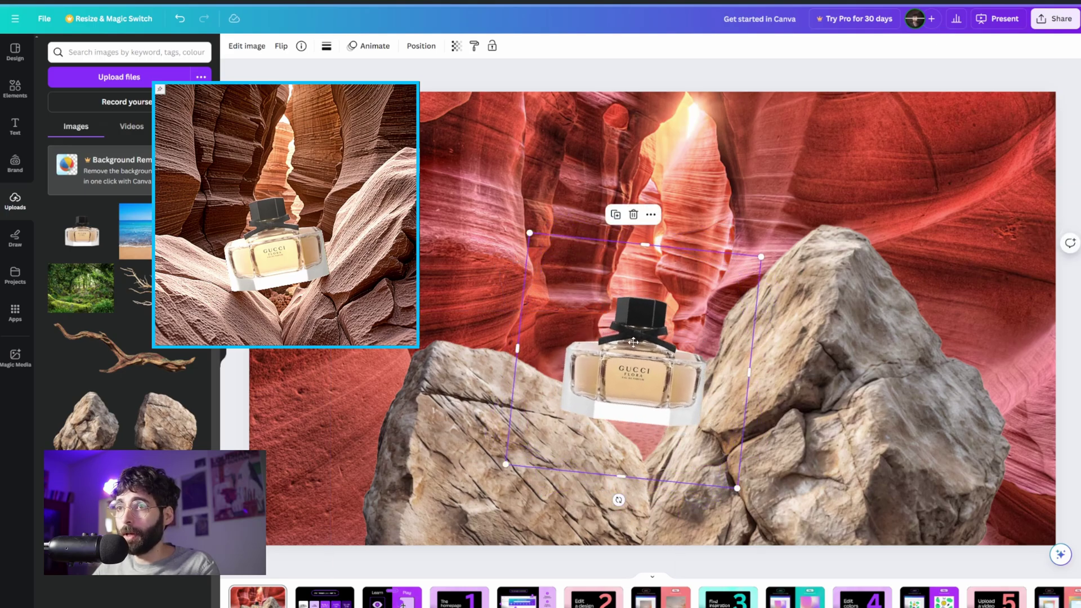
pyautogui.moveTo(761, 257); pyautogui.dragTo(809, 240)
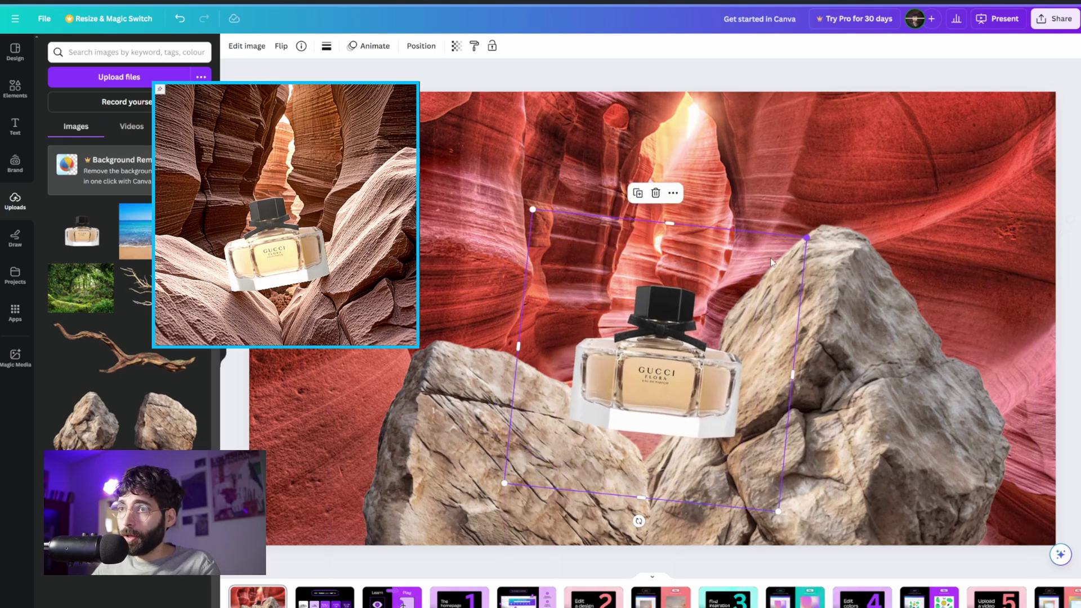
pyautogui.moveTo(779, 361); pyautogui.dragTo(767, 355)
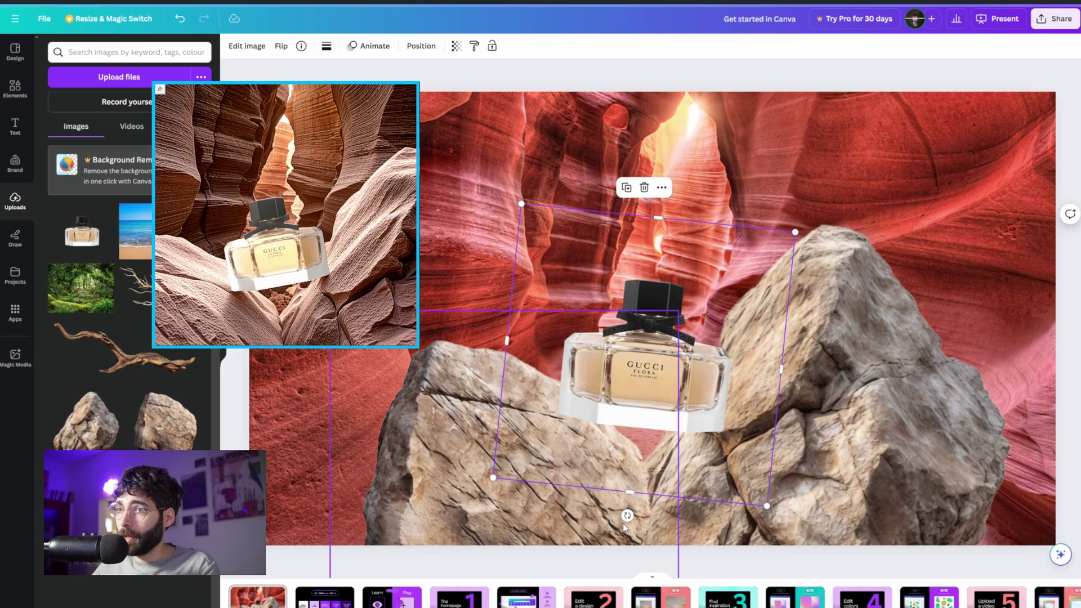
pyautogui.moveTo(623, 522); pyautogui.dragTo(642, 524)
pyautogui.click(288, 567)
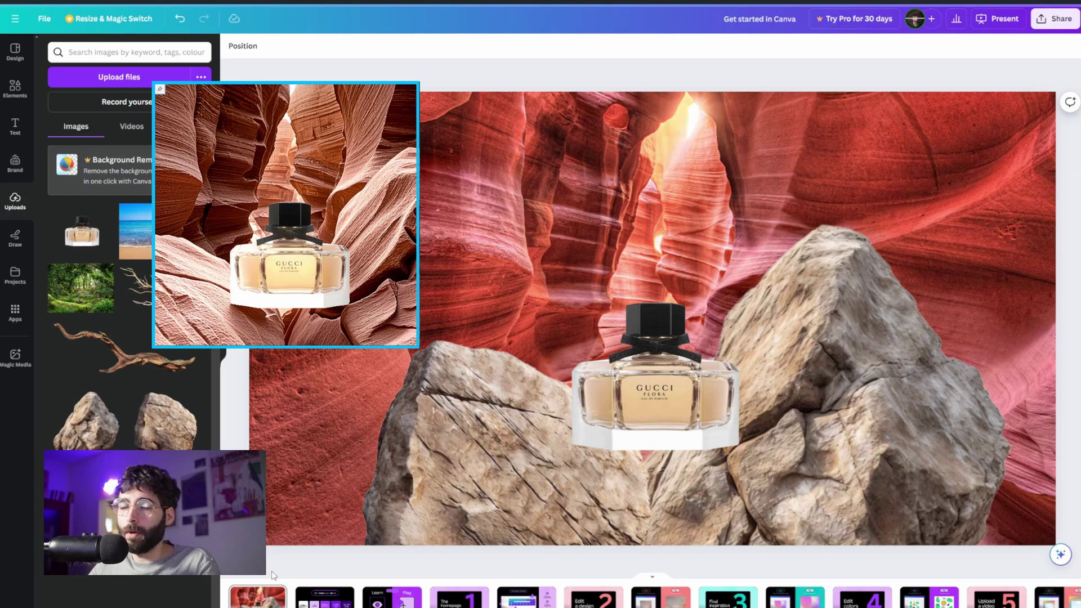
# - Delete both rocks and the red canyon background, keeping the perfume bottle on the page
pyautogui.click(450, 451)
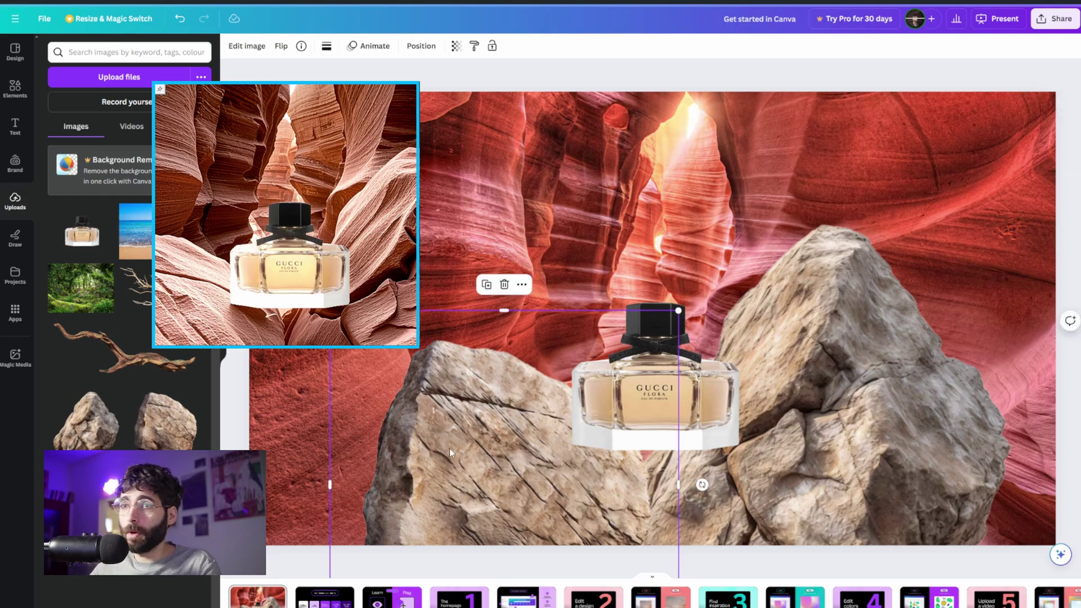
pyautogui.keyDown('shift'); pyautogui.click(1006, 462); pyautogui.keyUp('shift')
pyautogui.press('Delete')
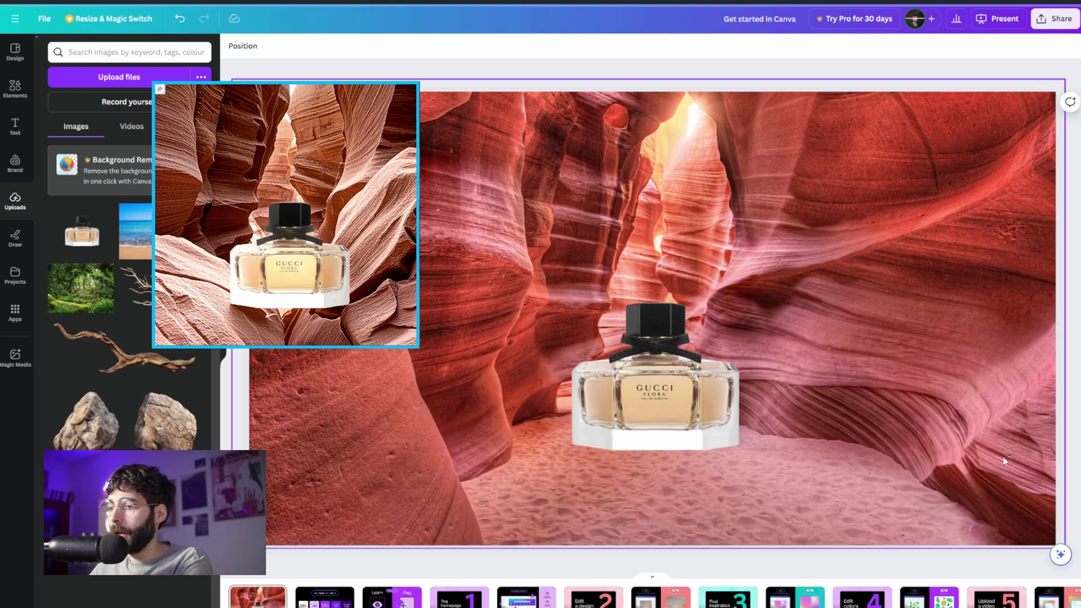
pyautogui.click(970, 339)
pyautogui.press('Delete')
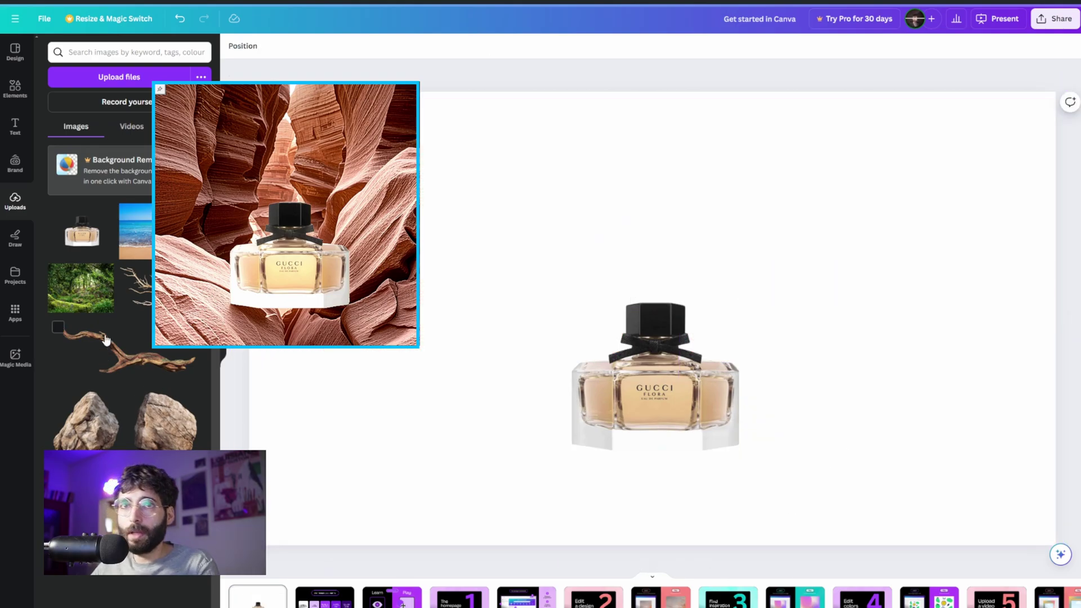
# - Add the uploaded mossy forest photo and enlarge it to cover the whole page
pyautogui.click(81, 288)
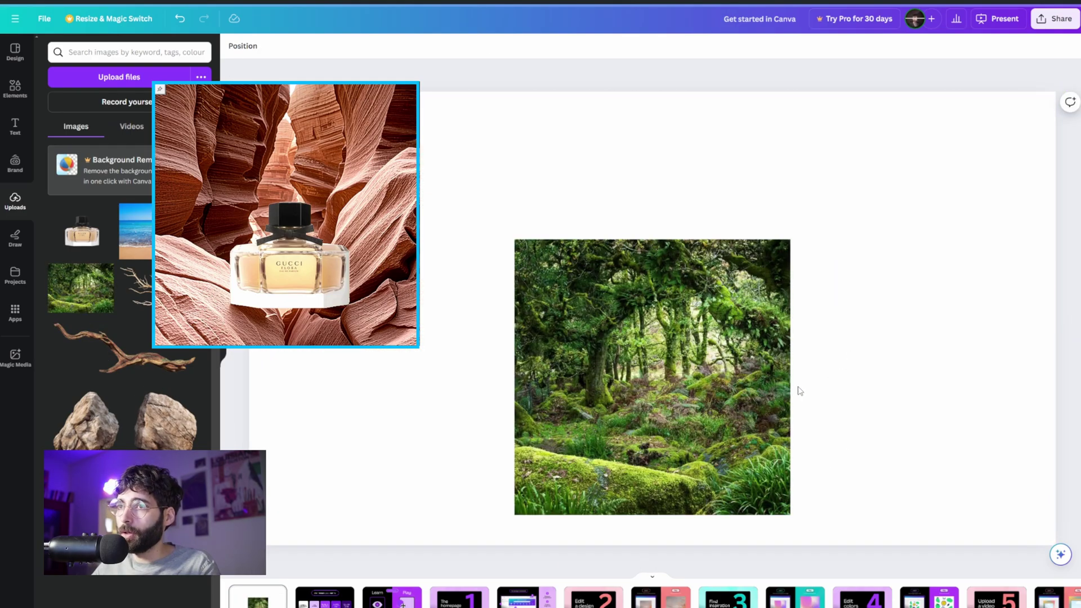
pyautogui.click(790, 387)
pyautogui.moveTo(791, 376); pyautogui.dragTo(1075, 377)
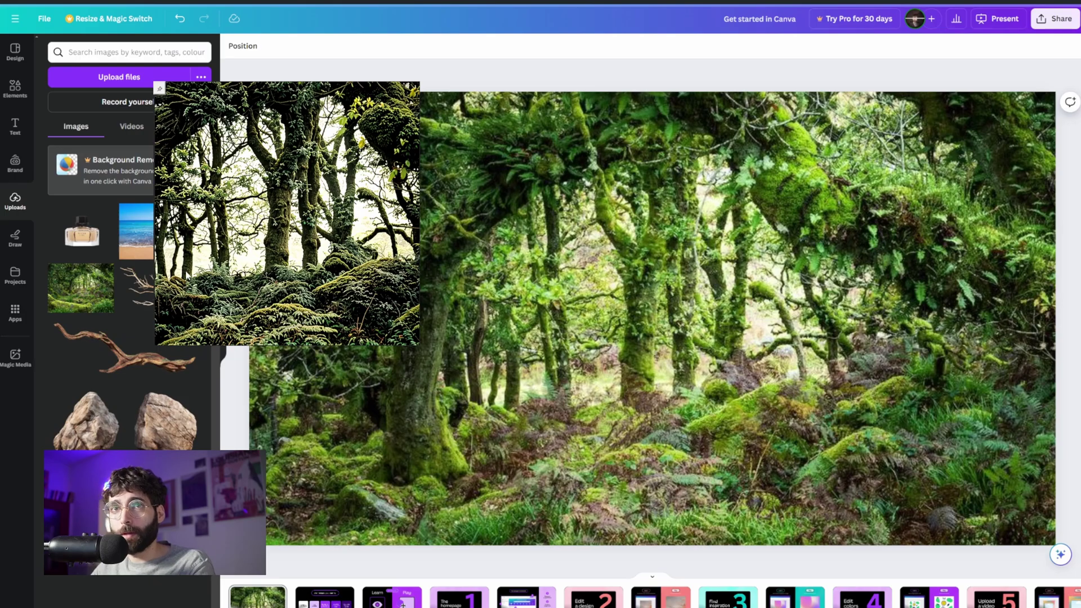
# - Add the uploaded driftwood branch, enlarge it, and place it diagonally across the lower part of the forest
pyautogui.moveTo(137, 338); pyautogui.dragTo(705, 364)
pyautogui.moveTo(915, 450); pyautogui.dragTo(428, 141)
pyautogui.moveTo(594, 321); pyautogui.dragTo(670, 442)
pyautogui.click(931, 89)
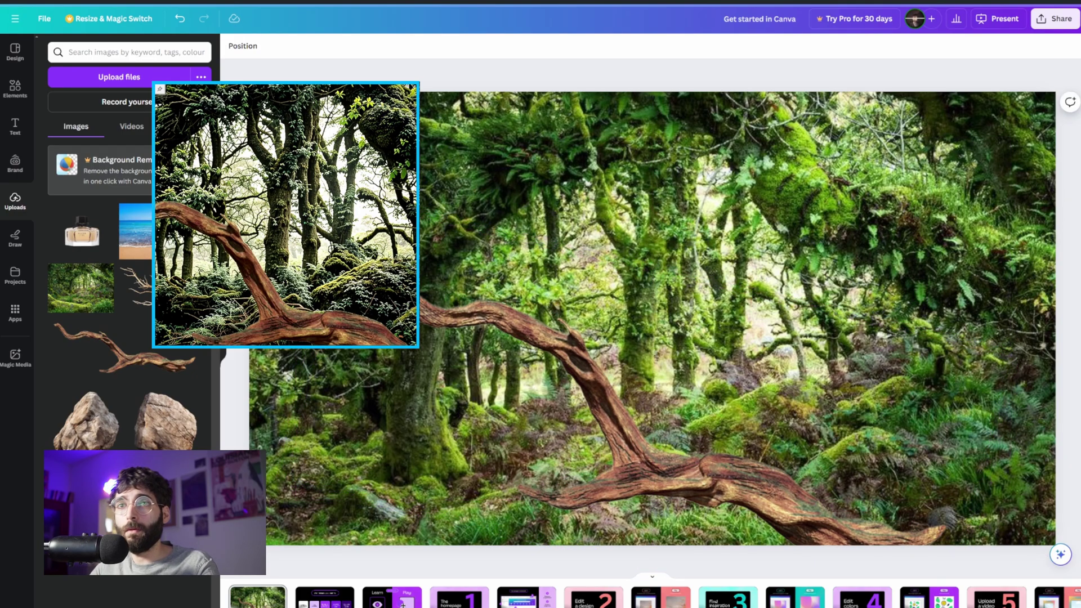
# - Add the uploaded perfume bottle, scale it down, and stand it on the driftwood branch
pyautogui.moveTo(81, 232); pyautogui.dragTo(777, 401)
pyautogui.moveTo(895, 203); pyautogui.dragTo(811, 277)
pyautogui.moveTo(668, 395); pyautogui.dragTo(692, 378)
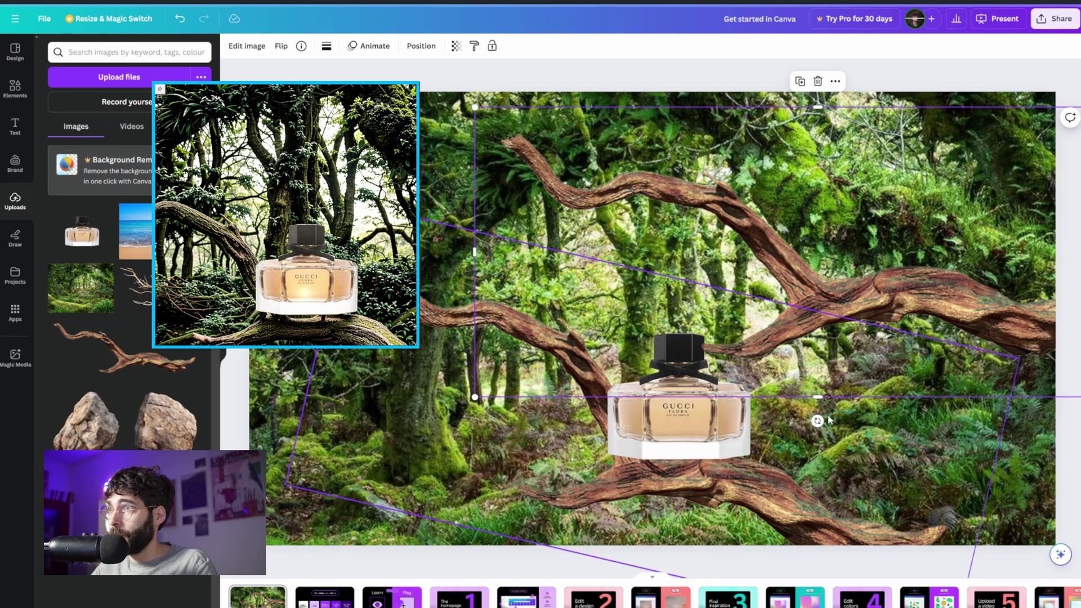
# - Rotate the second driftwood branch so that it rises steeply beside the perfume bottle
pyautogui.moveTo(828, 415); pyautogui.dragTo(709, 305)
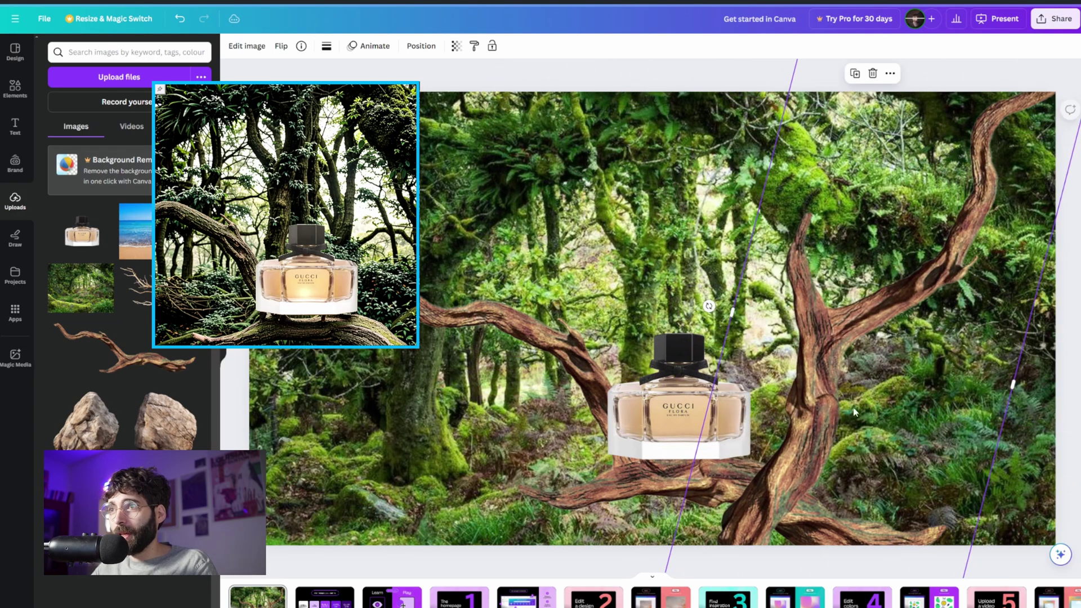
pyautogui.click(637, 79)
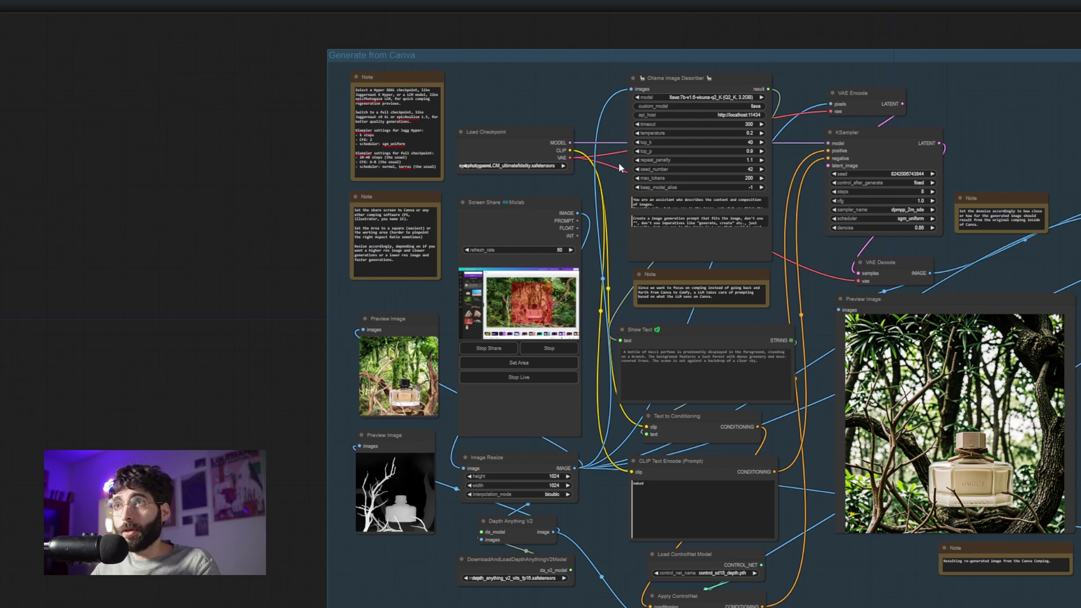
# - Switch to ComfyUI and stop the live run in the Screen Share node
pyautogui.scroll(2, 613, 162)
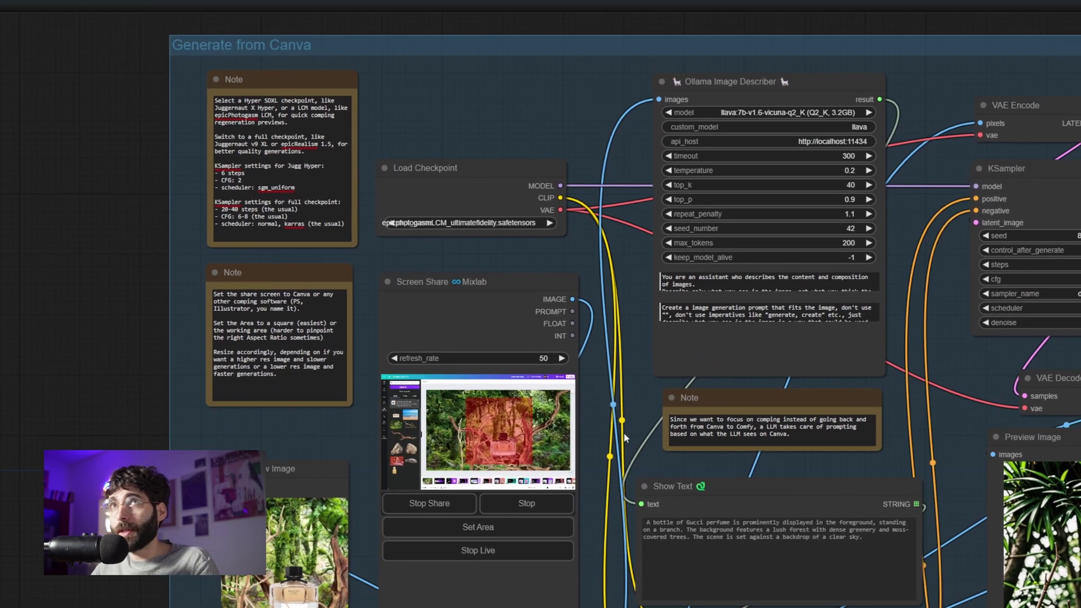
pyautogui.scroll(-2, 526, 493)
pyautogui.click(527, 494)
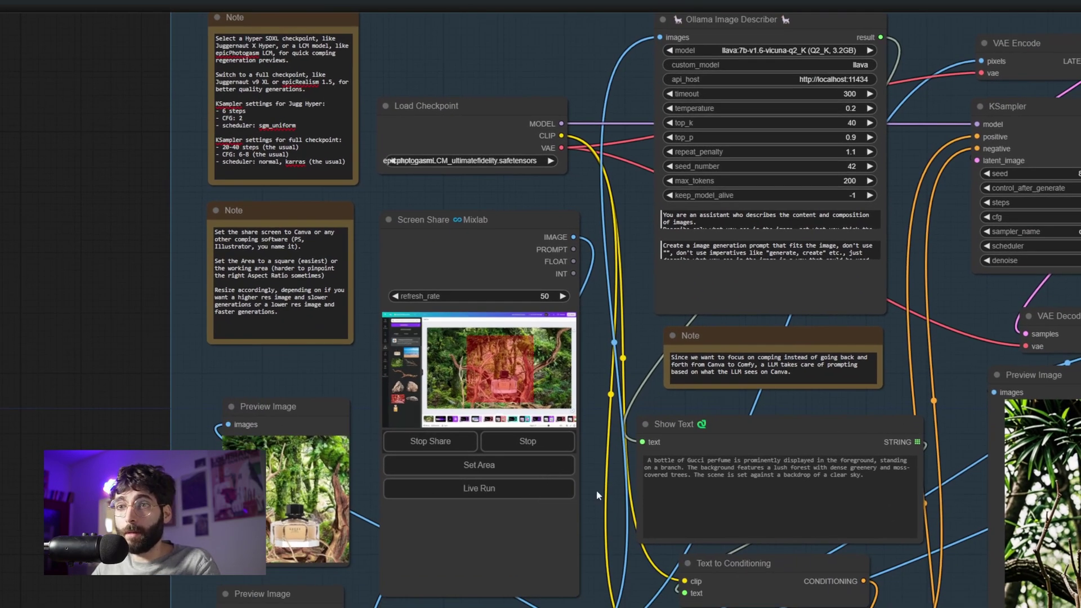
# - Change the Load Checkpoint model to epicrealism_naturalSinRC1VAE.safetensors
pyautogui.moveTo(621, 298); pyautogui.dragTo(620, 320)
pyautogui.click(476, 183)
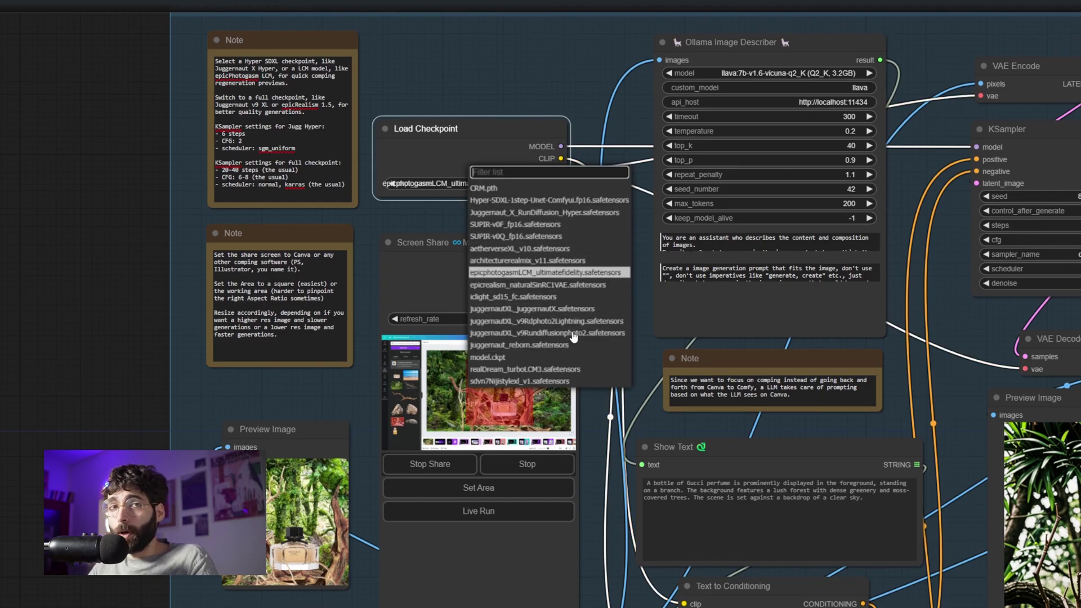
pyautogui.scroll(1, 489, 198)
pyautogui.click(489, 198)
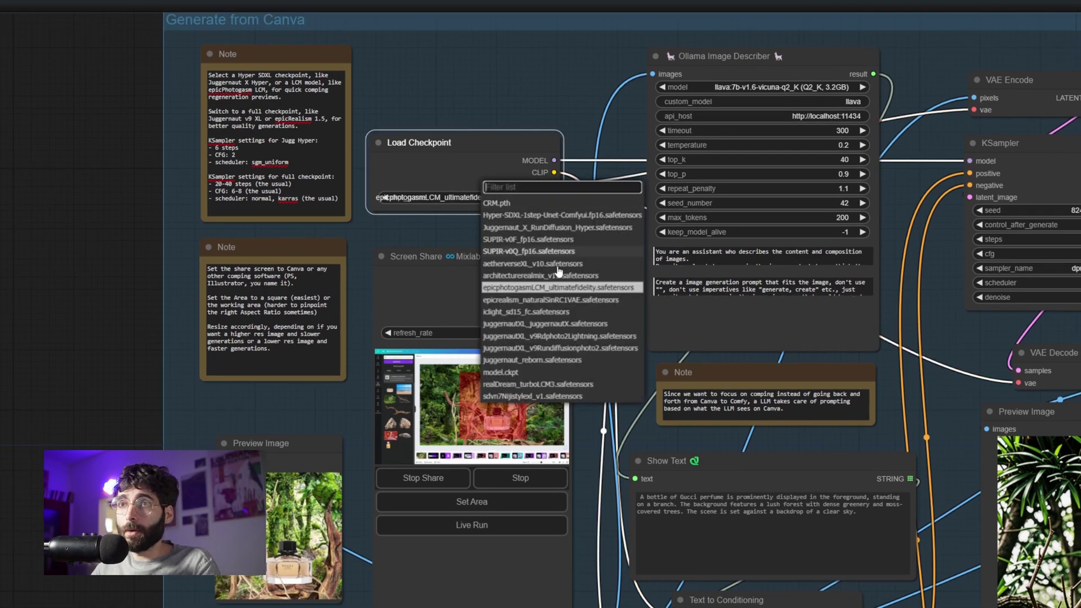
pyautogui.click(549, 304)
# - Set the KSampler in the Generate from Canva group to 20 steps, CFG 7 and the karras scheduler
pyautogui.moveTo(901, 327); pyautogui.dragTo(633, 323)
pyautogui.click(834, 235)
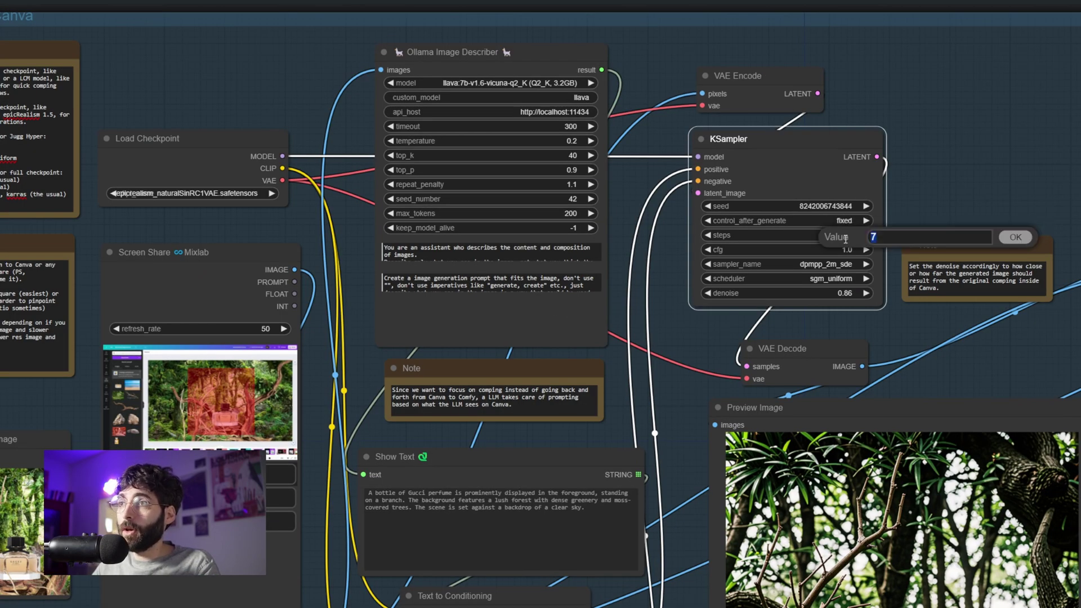
pyautogui.write('20')
pyautogui.press('Return')
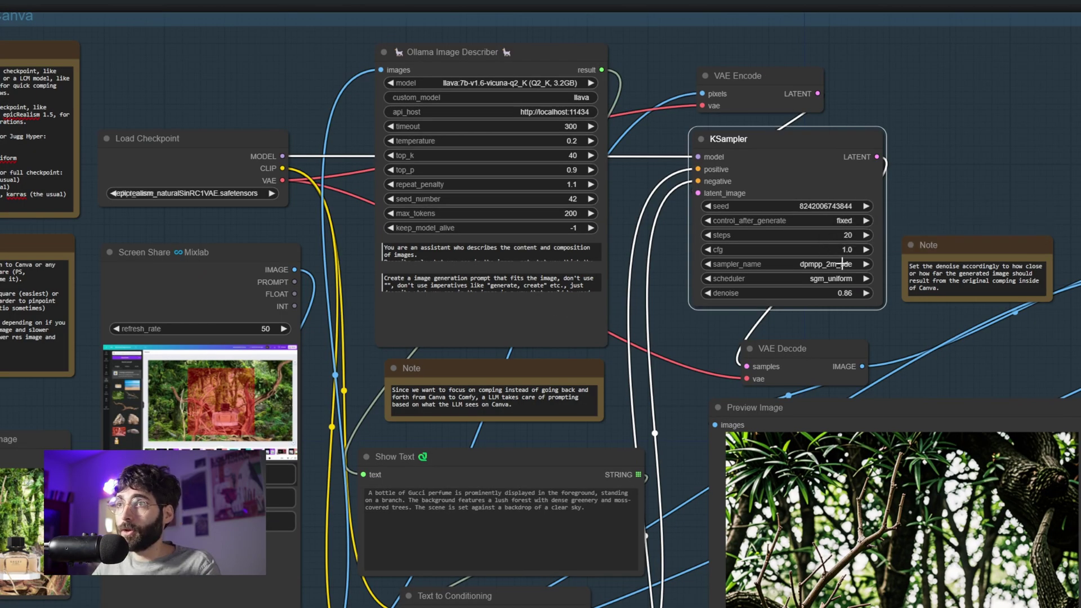
pyautogui.click(843, 251)
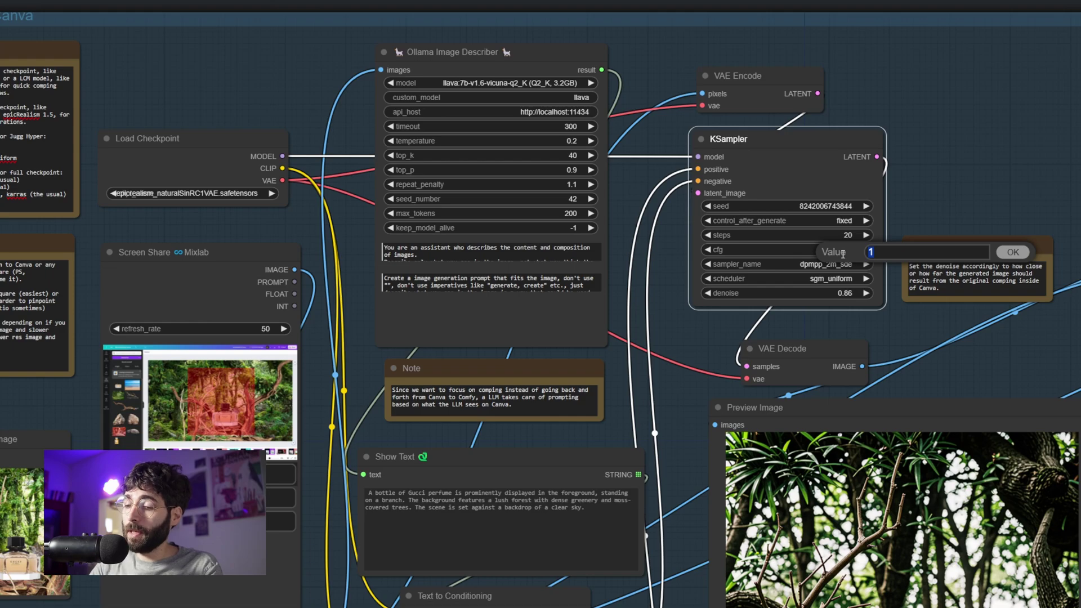
pyautogui.write('7')
pyautogui.press('Return')
pyautogui.click(834, 278)
pyautogui.click(845, 296)
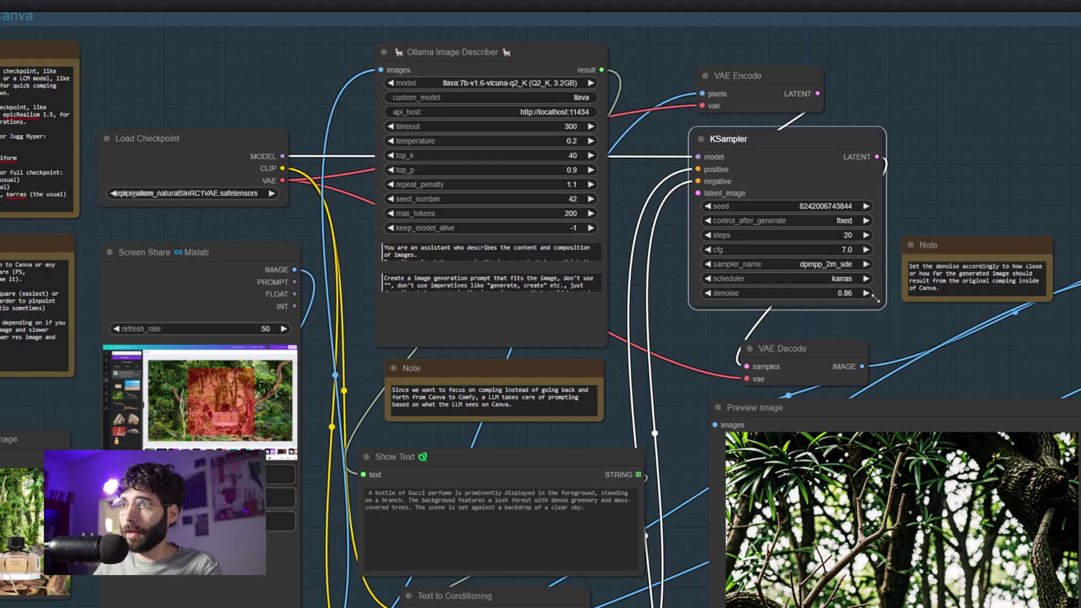
pyautogui.click(898, 337)
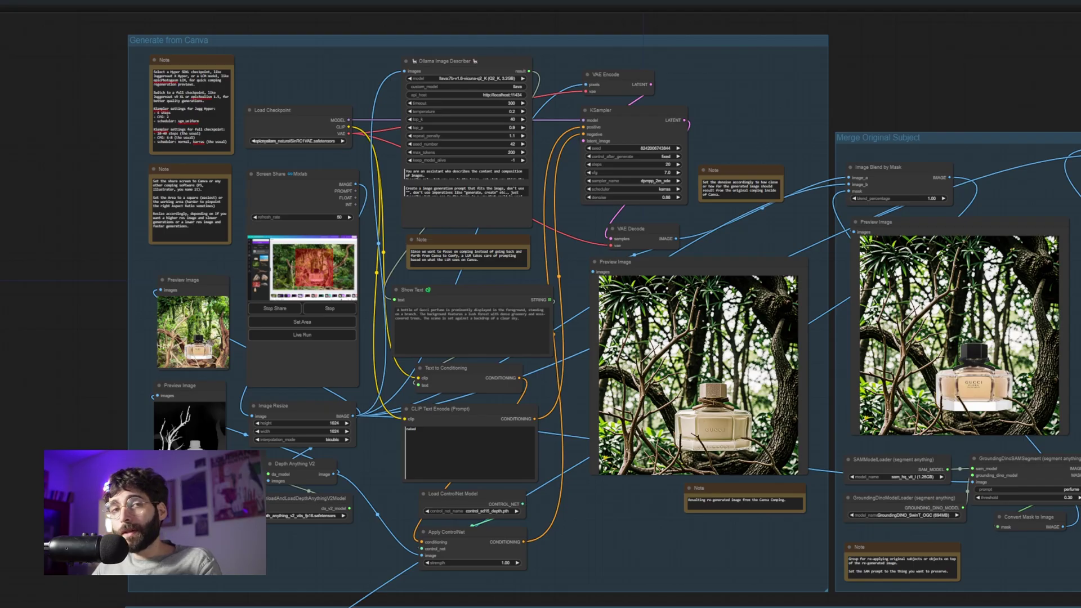
# - Queue a full-quality generation of the perfume scene with the selected full checkpoint
pyautogui.hotkey('ctrl', 'Return')
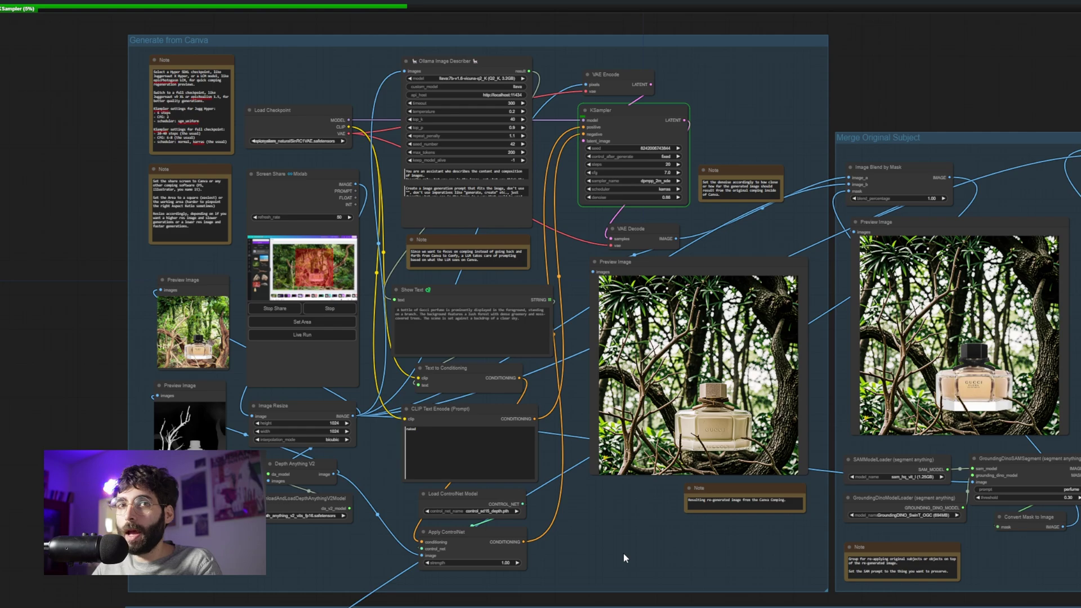
pyautogui.click(510, 502)
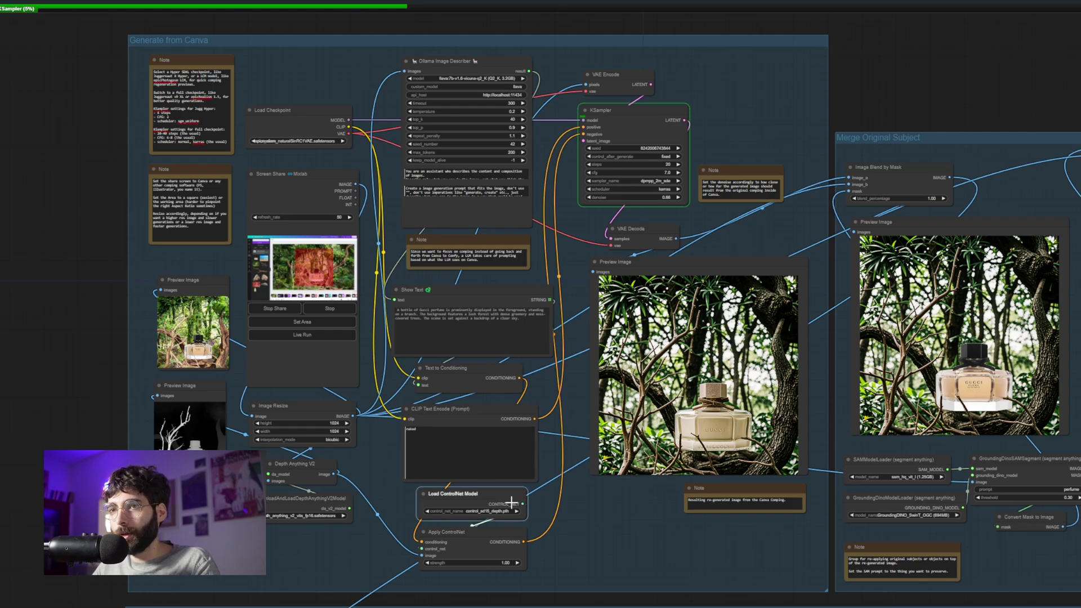
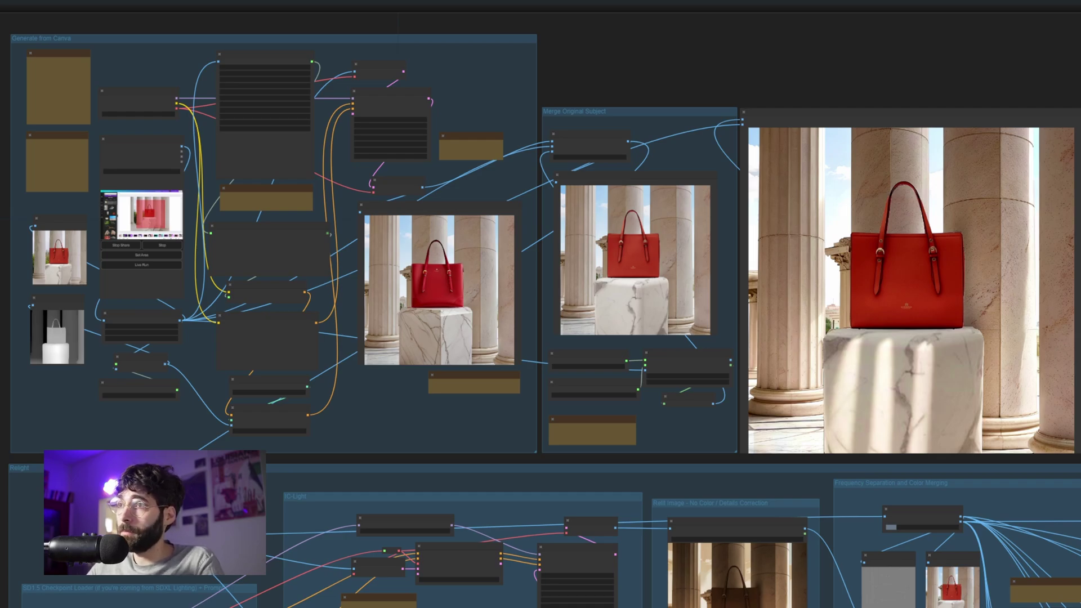
# - Examine the handbag result in the Image Comparer and survey the layout of the whole workflow
pyautogui.scroll(6, 1068, 231)
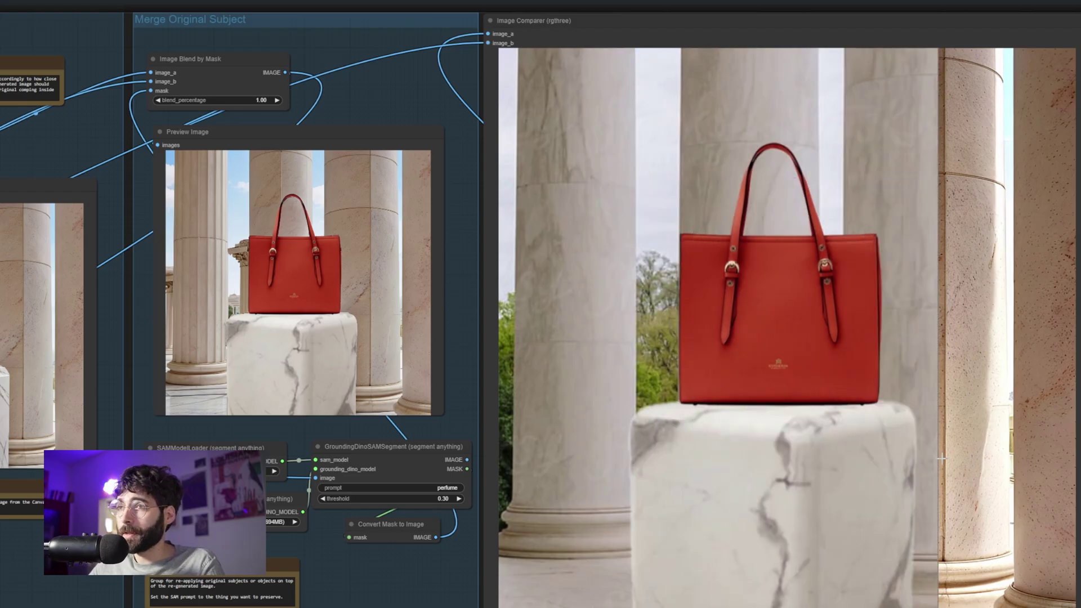
pyautogui.scroll(-7, 1017, 273)
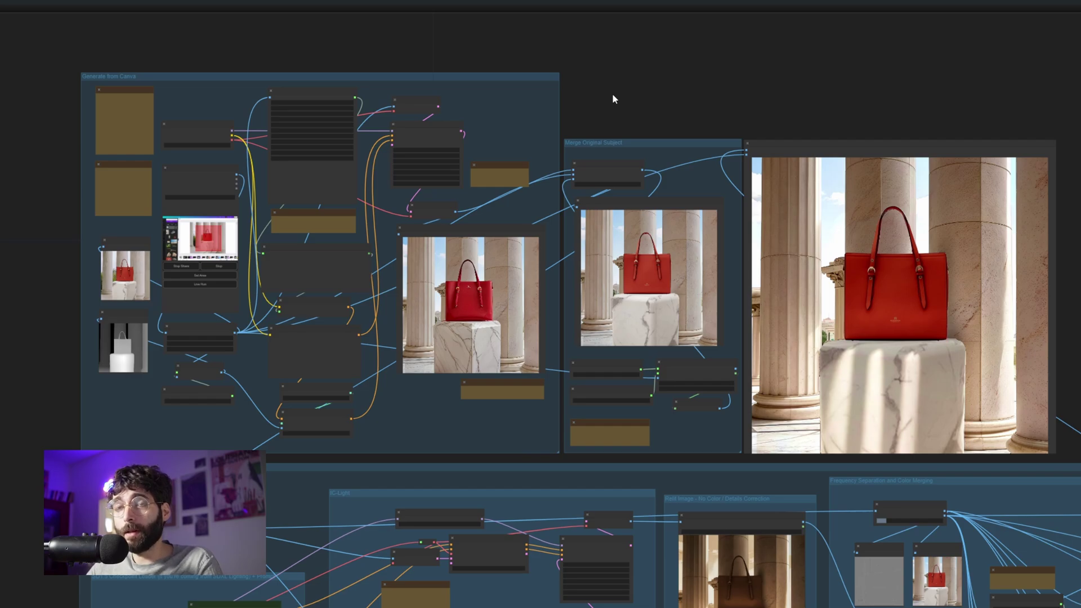
pyautogui.scroll(-3, 851, 220)
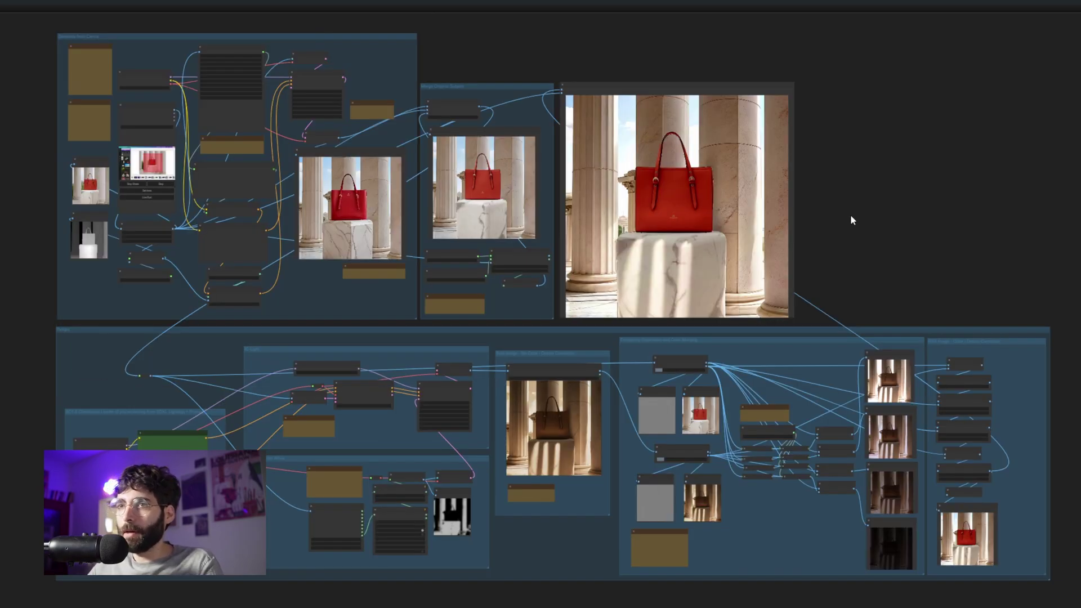
pyautogui.moveTo(851, 220); pyautogui.dragTo(872, 226)
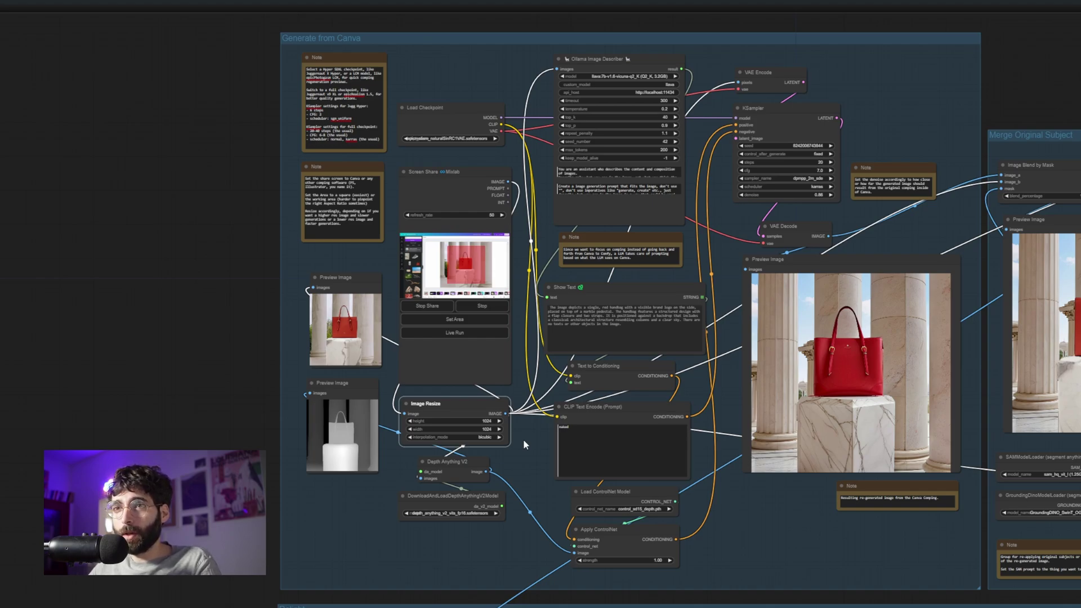
# - Examine the Generate from Canva group, including the depth ControlNet nodes, the Ollama Image Describer, its Show Text output and the regenerated handbag preview
pyautogui.click(797, 78)
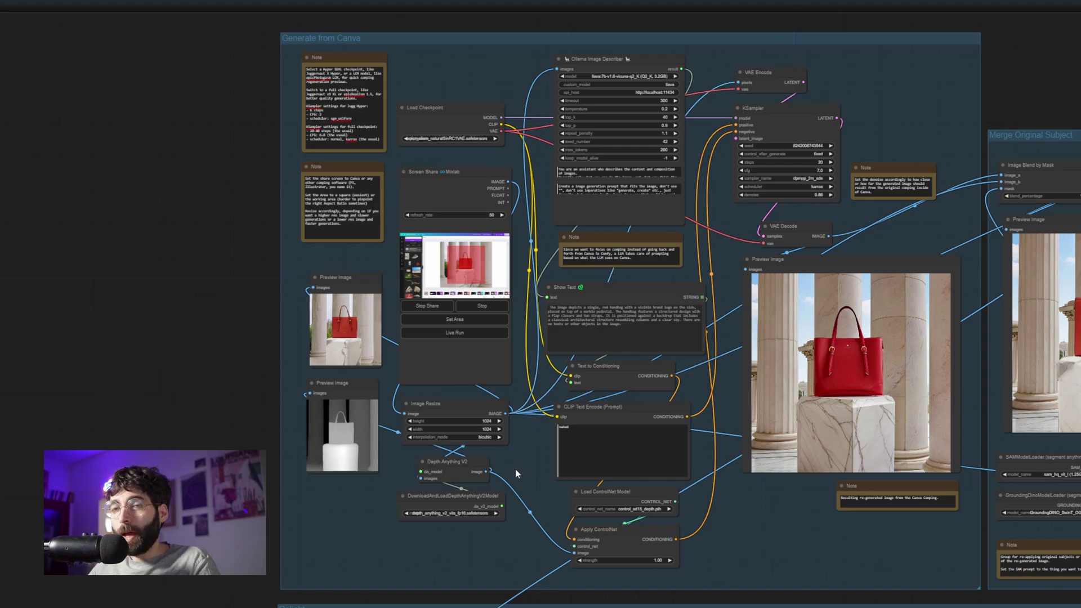
pyautogui.click(469, 471)
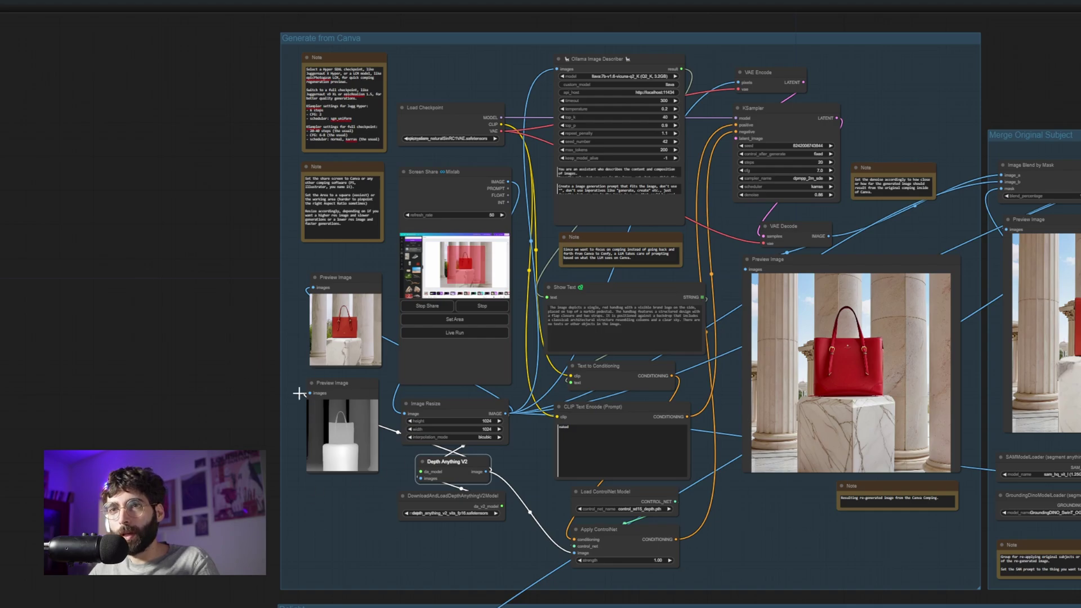
pyautogui.click(614, 493)
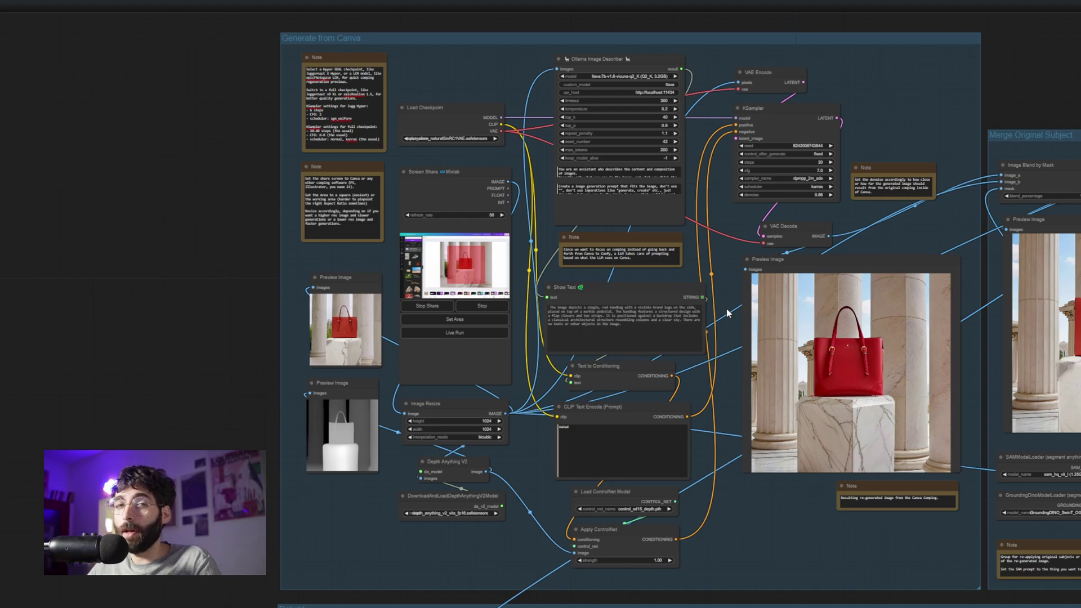
pyautogui.click(637, 60)
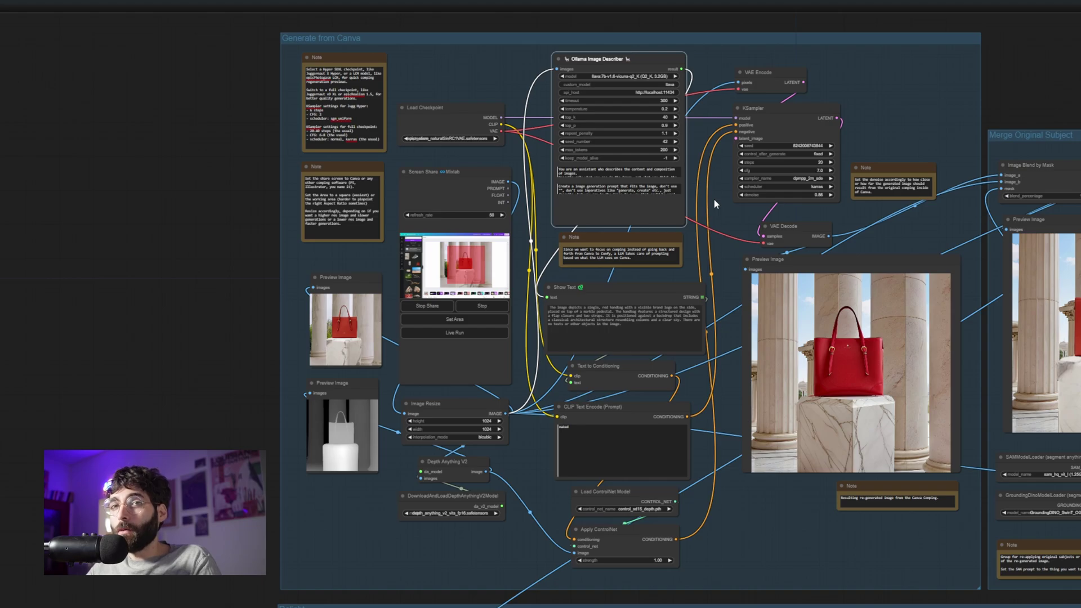
pyautogui.scroll(8, 714, 199)
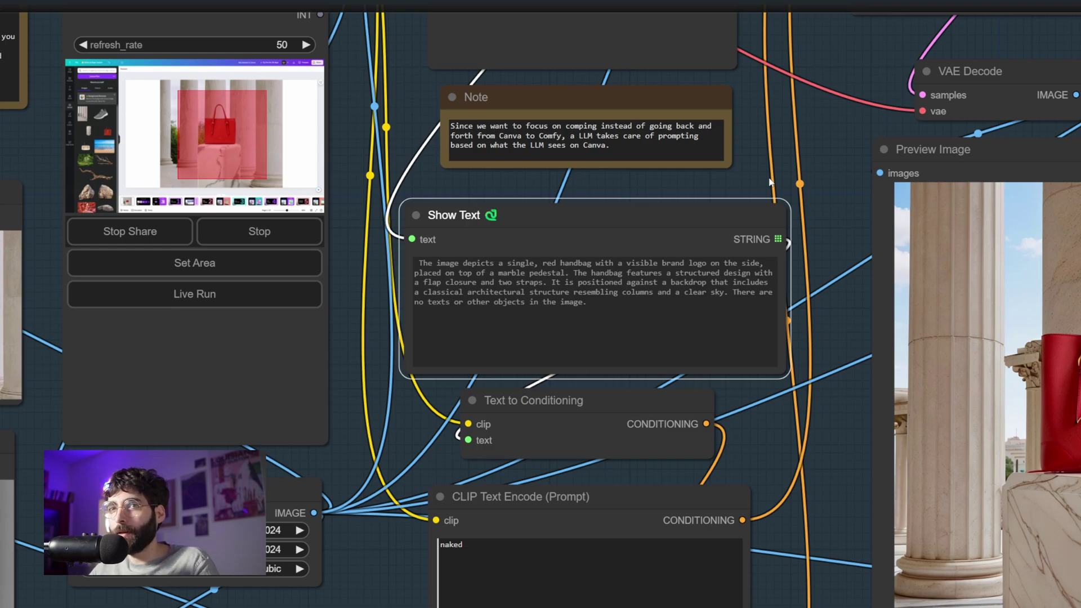
pyautogui.click(845, 396)
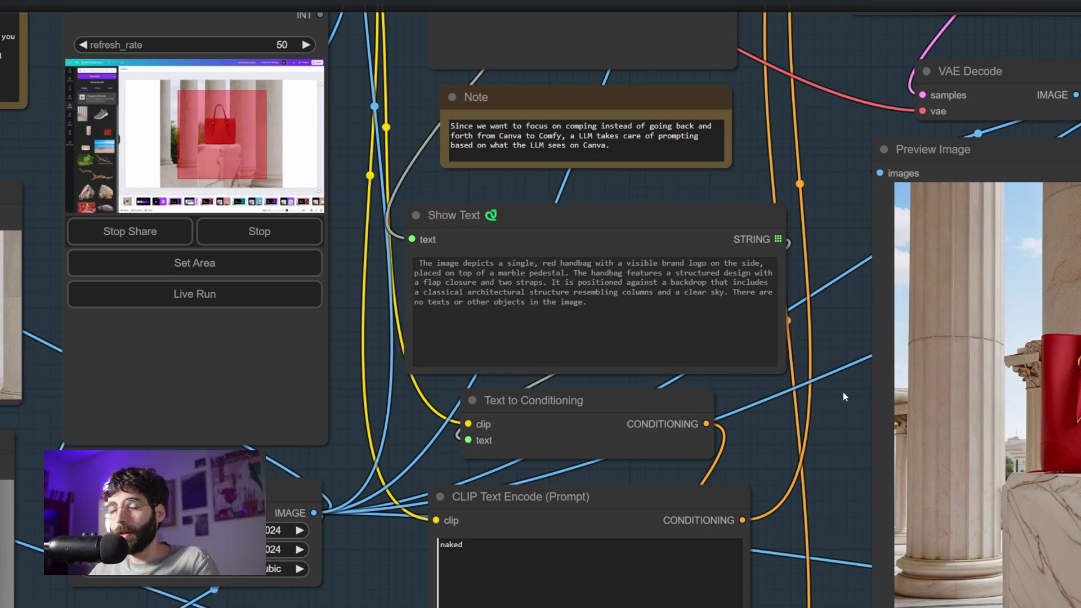
pyautogui.scroll(-9, 615, 327)
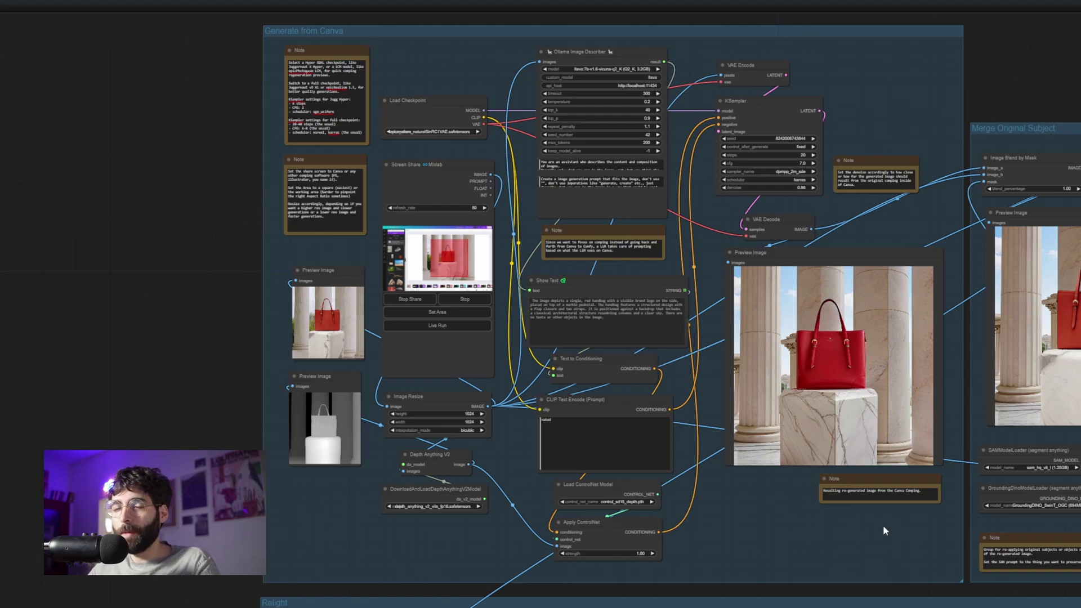
pyautogui.scroll(10, 927, 395)
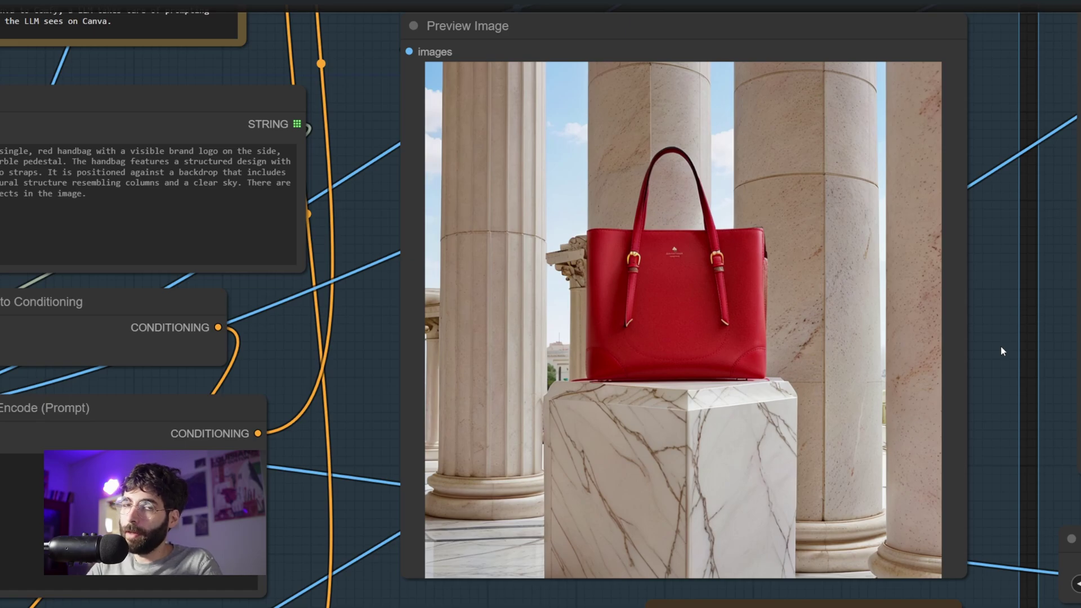
pyautogui.scroll(-8, 903, 299)
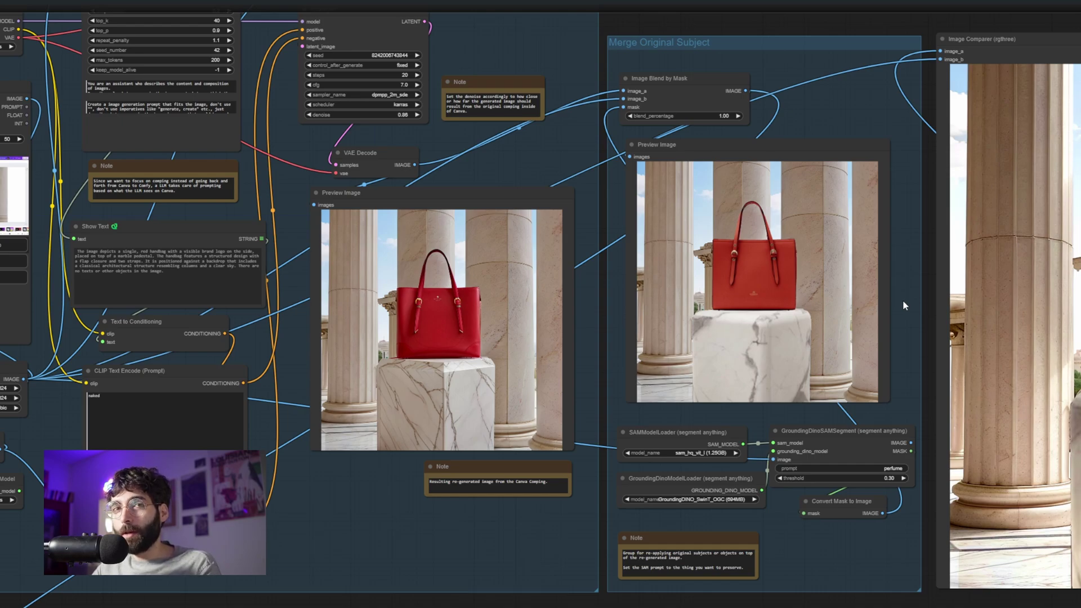
# - Set the GroundingDinoSAMSegment prompt in the Merge Original Subject group to "bag"
pyautogui.click(874, 471)
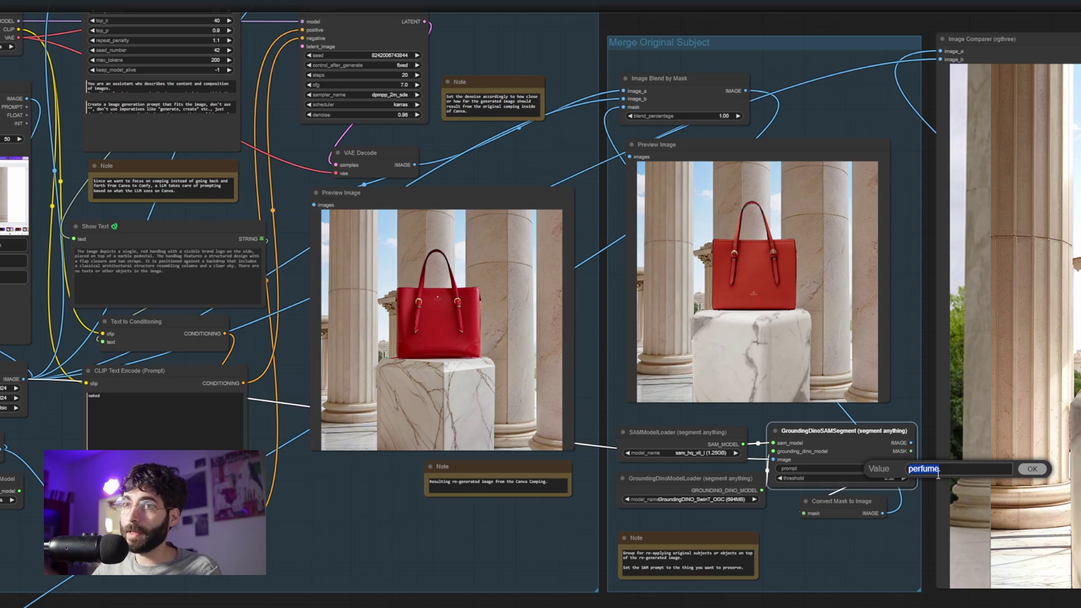
pyautogui.write('bag')
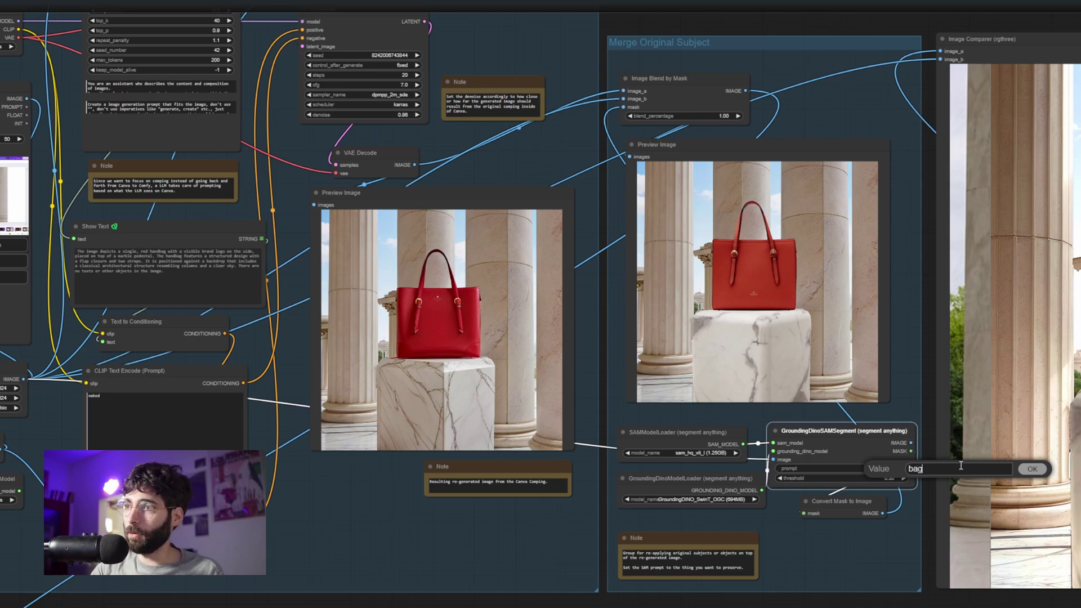
pyautogui.press('Return')
pyautogui.click(833, 543)
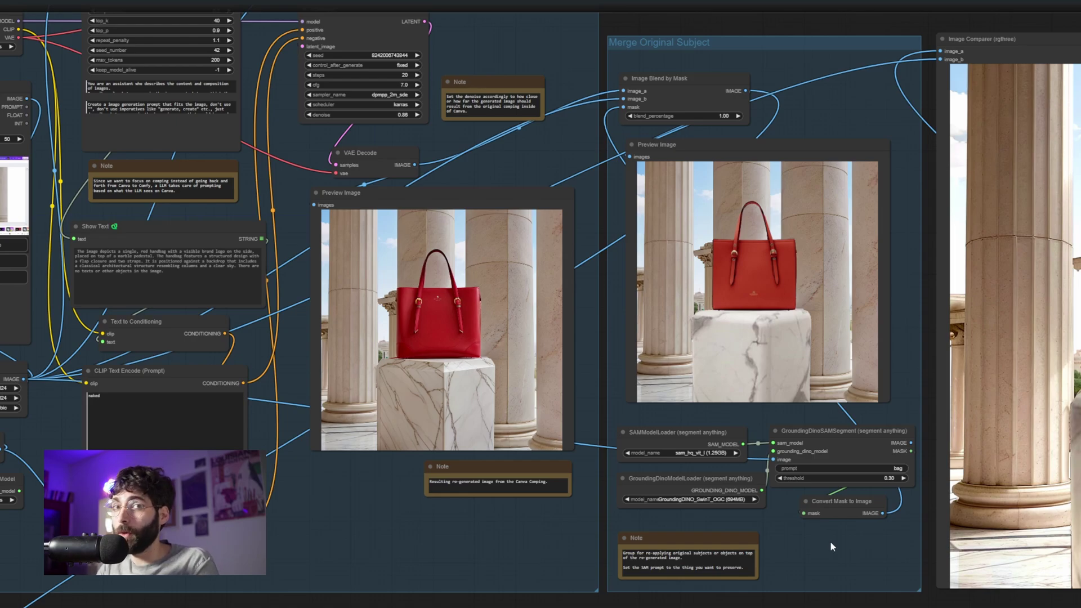
# - Examine the Relight section, from the IC-Light and light mask groups through frequency separation and color merging to the corrected image and final comparison
pyautogui.moveTo(830, 541); pyautogui.dragTo(805, 545)
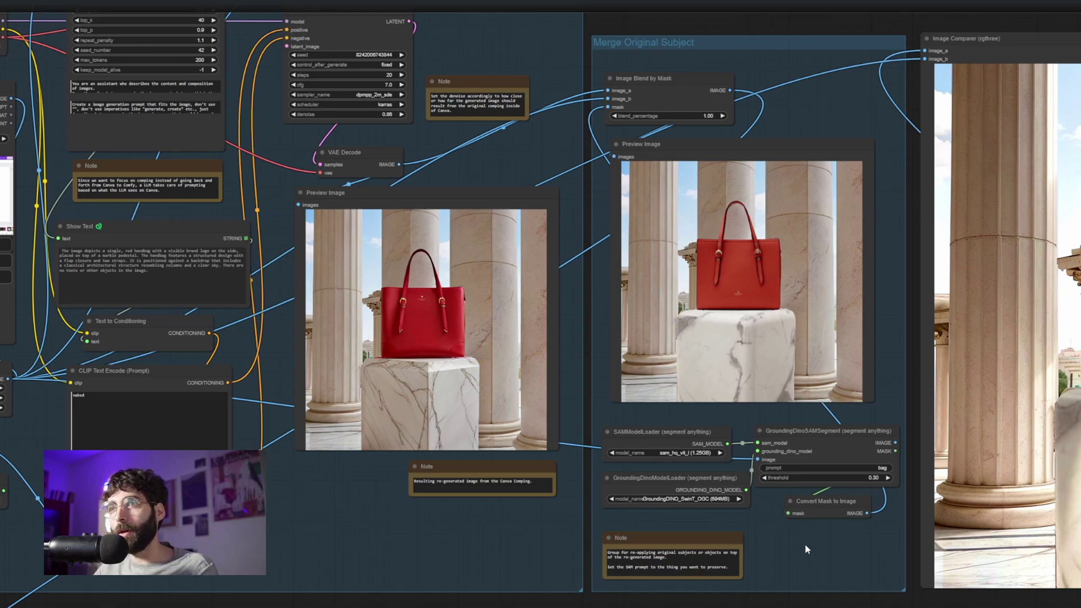
pyautogui.scroll(-5, 805, 543)
pyautogui.scroll(-3, 593, 541)
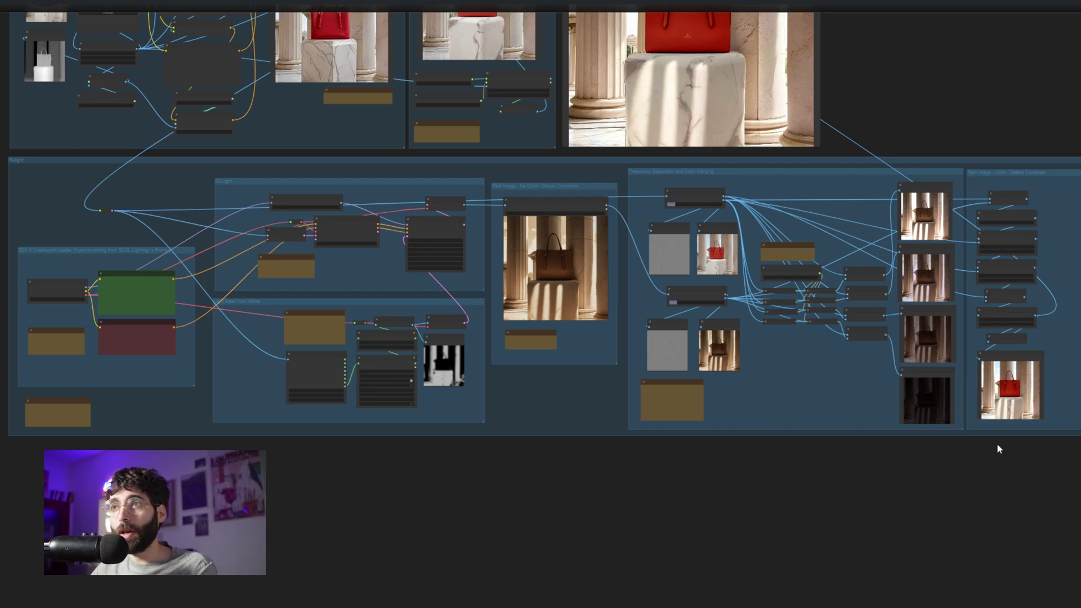
pyautogui.scroll(5, 455, 396)
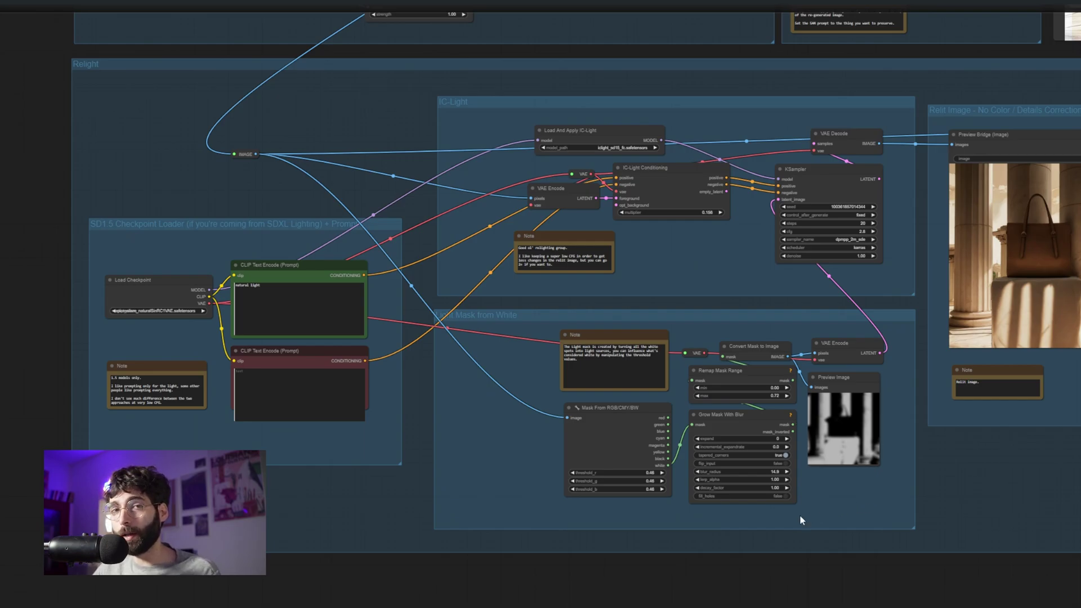
pyautogui.scroll(5, 636, 515)
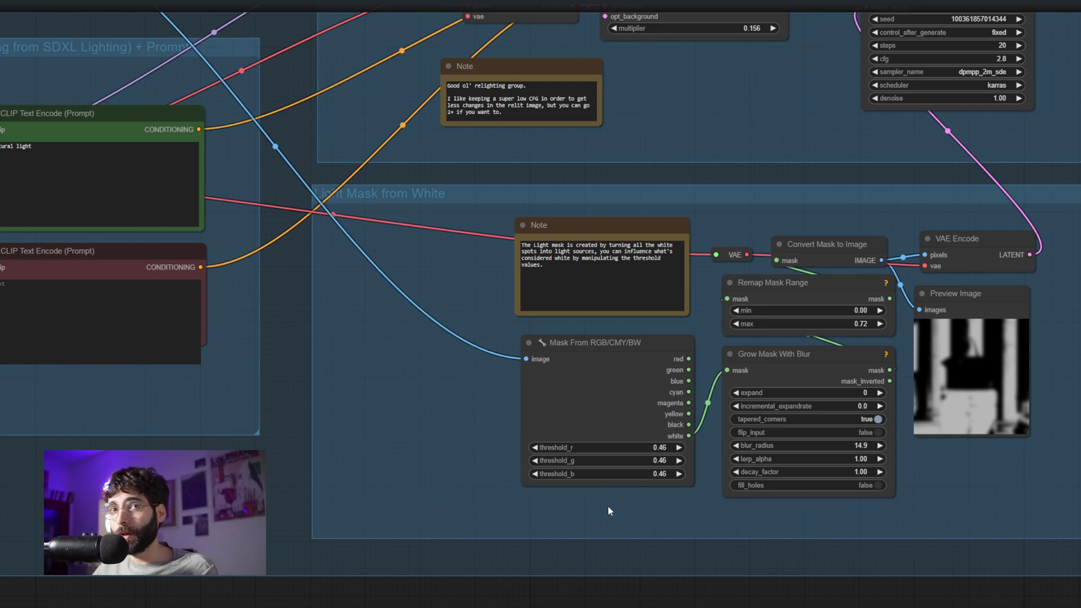
pyautogui.press('3')
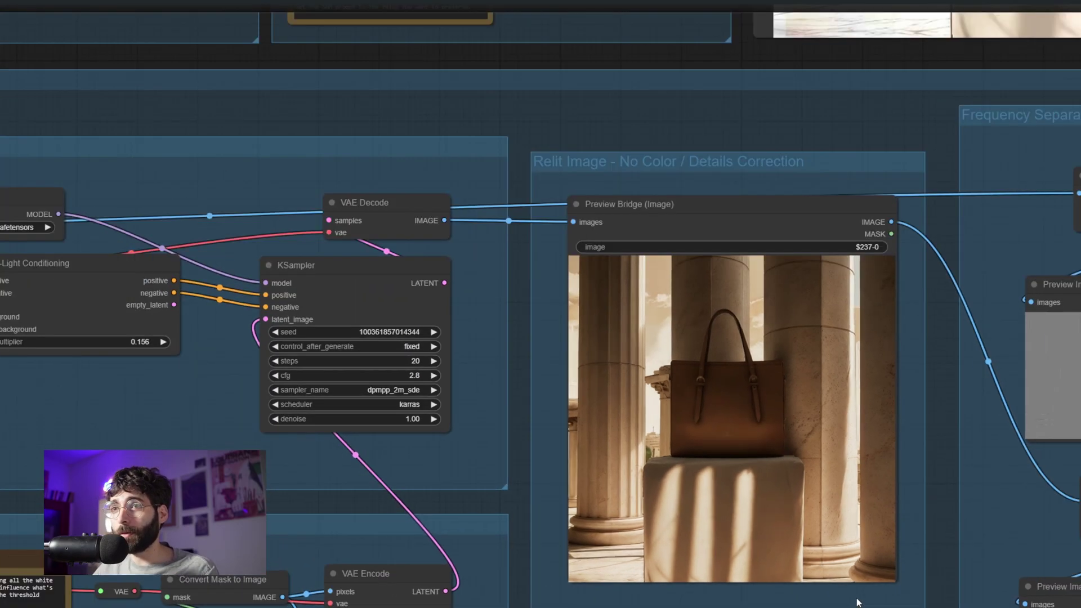
pyautogui.press('4')
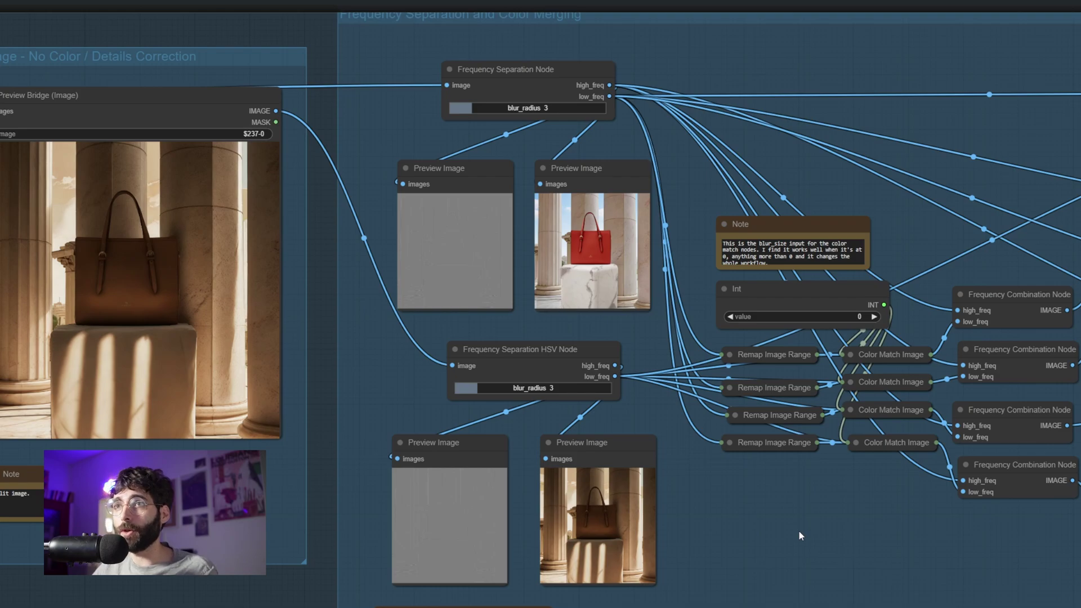
pyautogui.scroll(-4, 799, 532)
pyautogui.moveTo(800, 529); pyautogui.dragTo(431, 441)
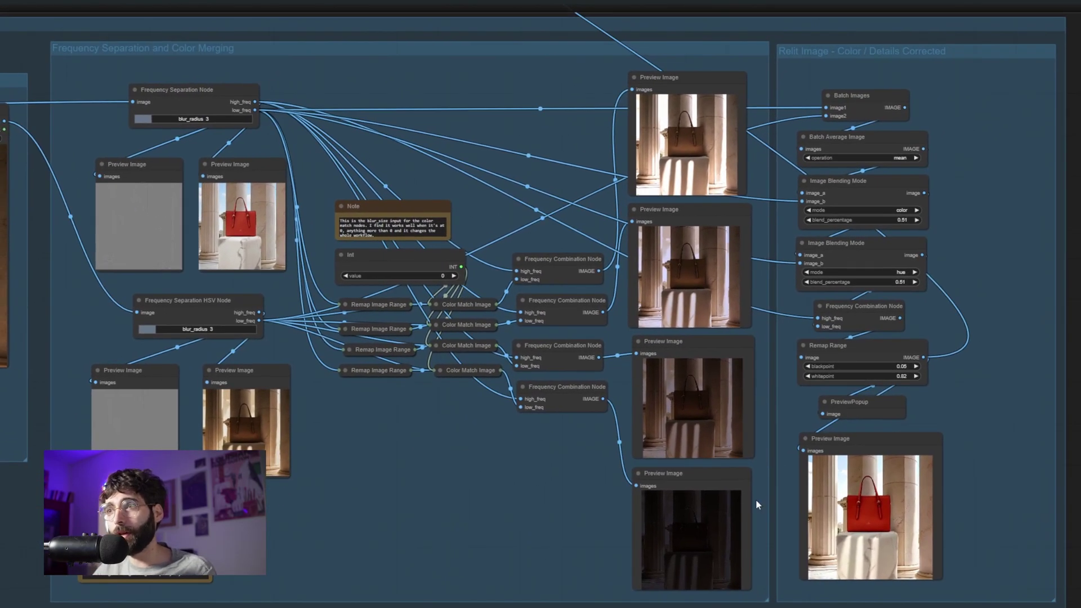
pyautogui.scroll(8, 906, 540)
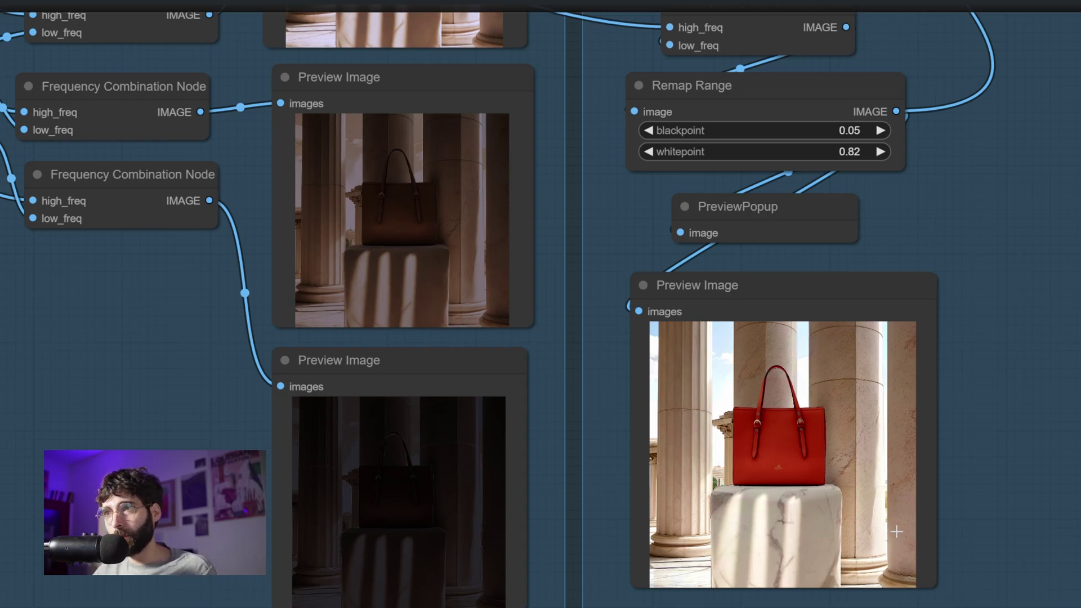
pyautogui.scroll(-4, 898, 525)
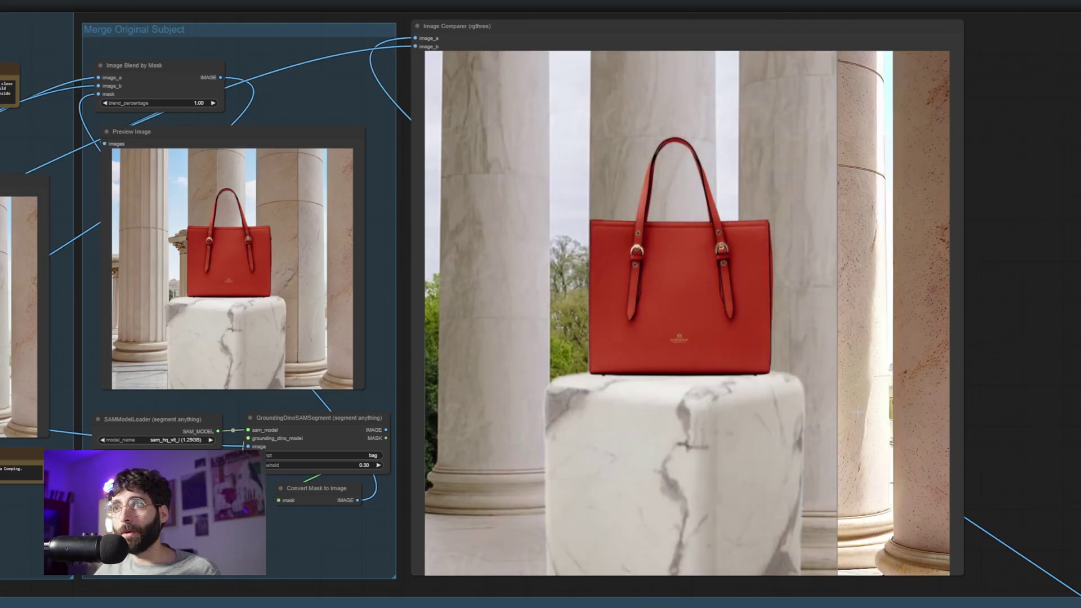